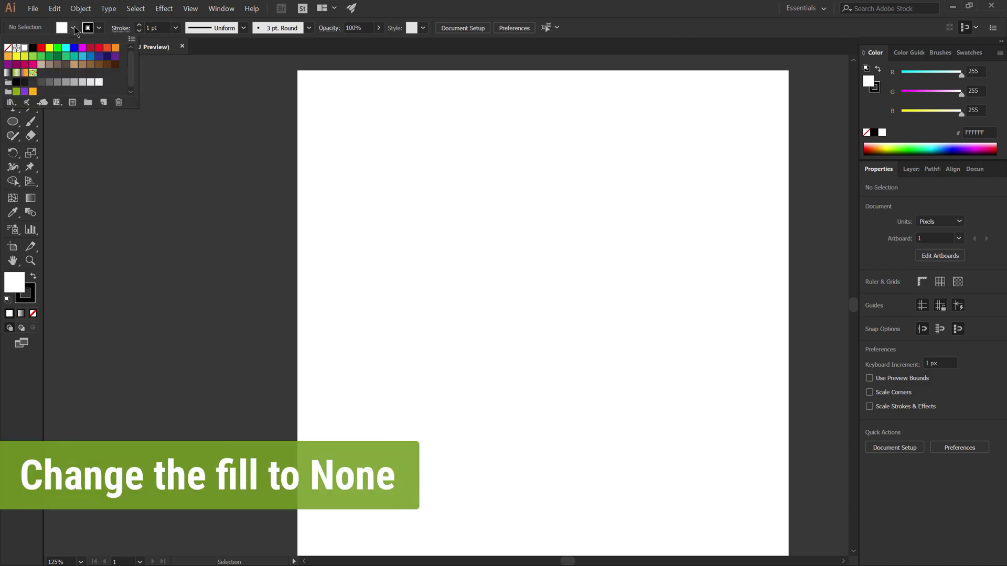
Set the fill to None and choose the Ellipse Tool
{"action": "left_click", "coordinate": [9, 48]}
{"action": "left_click", "coordinate": [392, 307]}
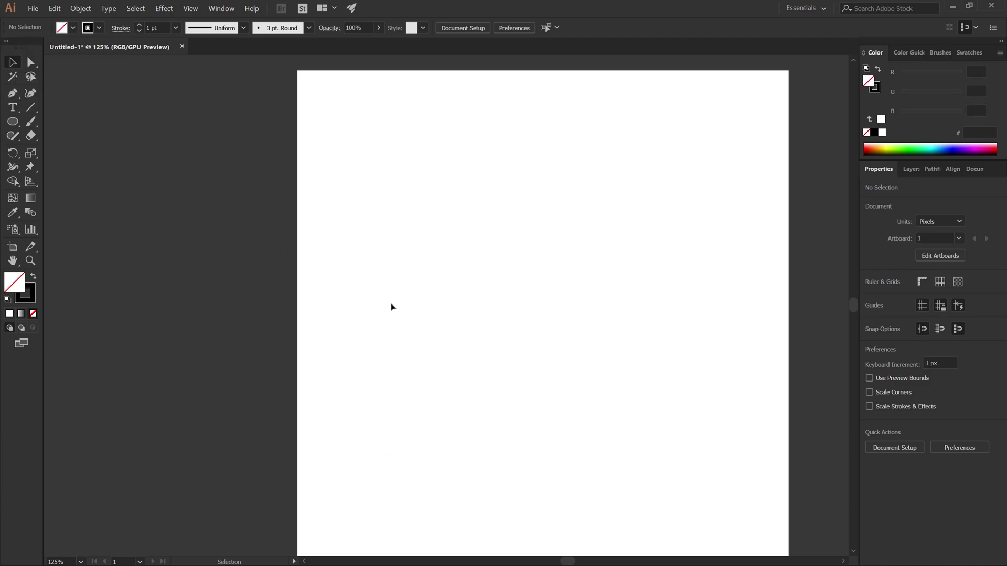
{"action": "left_click", "coordinate": [12, 124]}
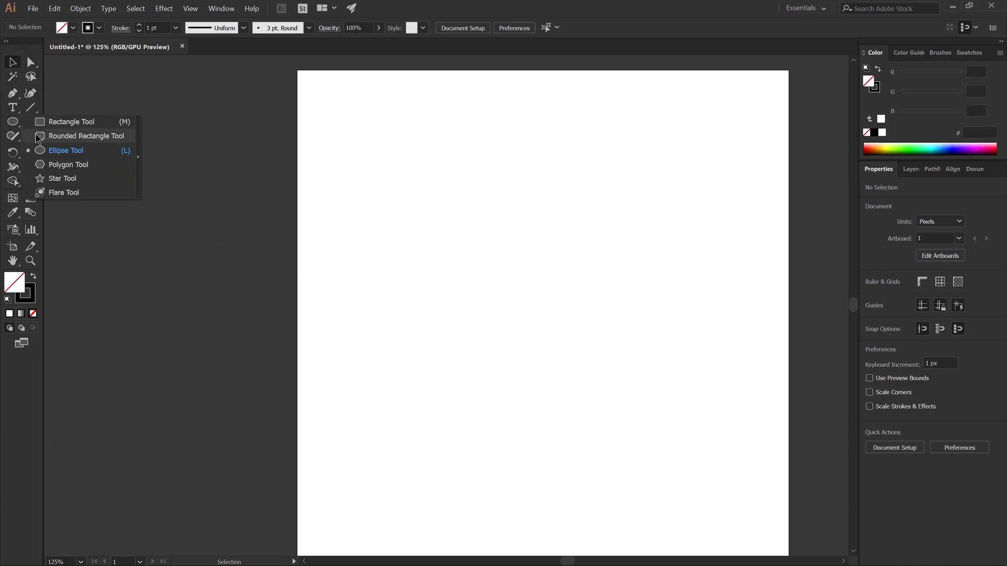
{"action": "left_click", "coordinate": [96, 152]}
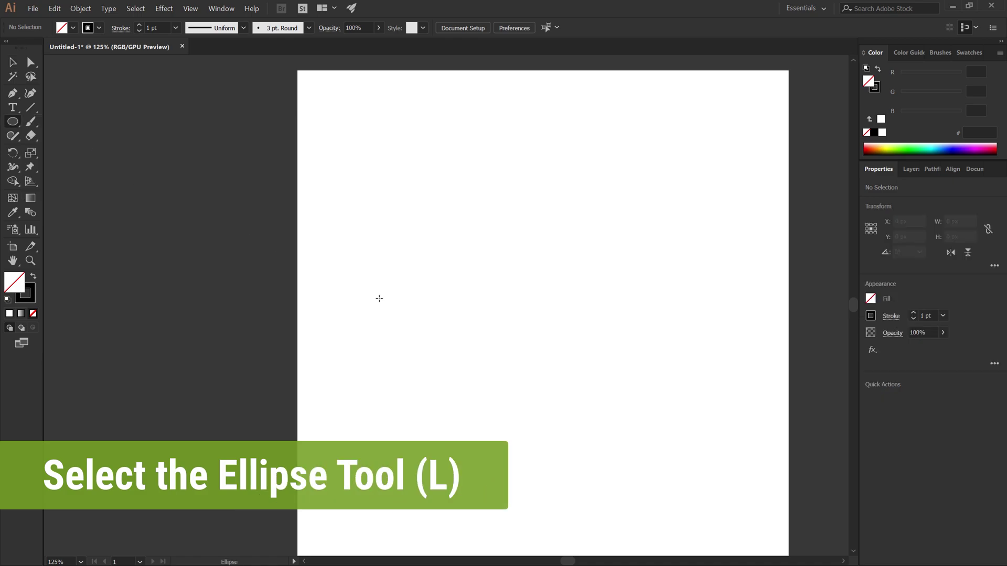
Create exact-size circles of 250, 200, 188 and 138 px on the artboard
{"action": "left_click", "coordinate": [489, 295]}
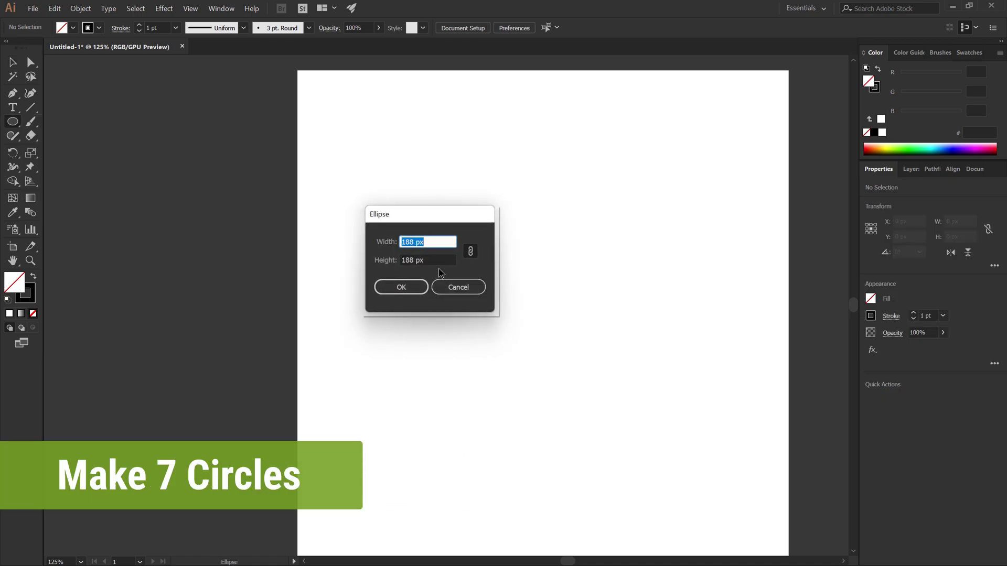
{"action": "type", "text": "250"}
{"action": "left_click", "coordinate": [412, 287]}
{"action": "left_click", "coordinate": [456, 263]}
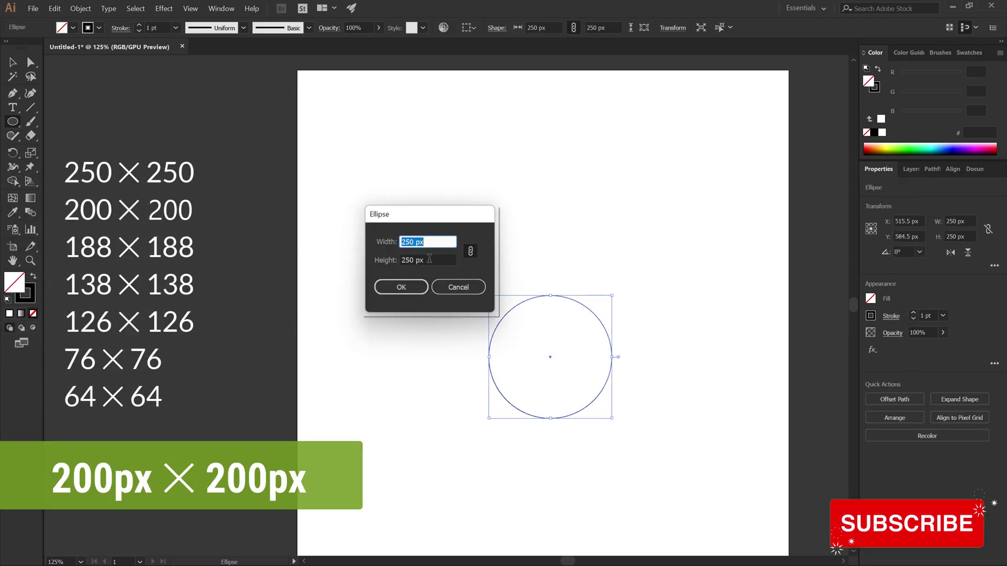
{"action": "type", "text": "200"}
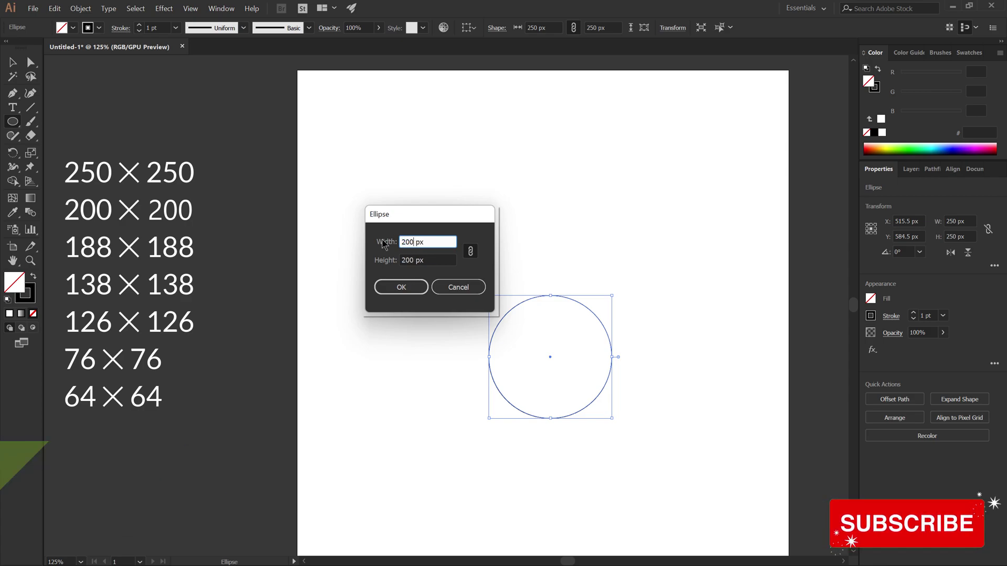
{"action": "left_click", "coordinate": [401, 287]}
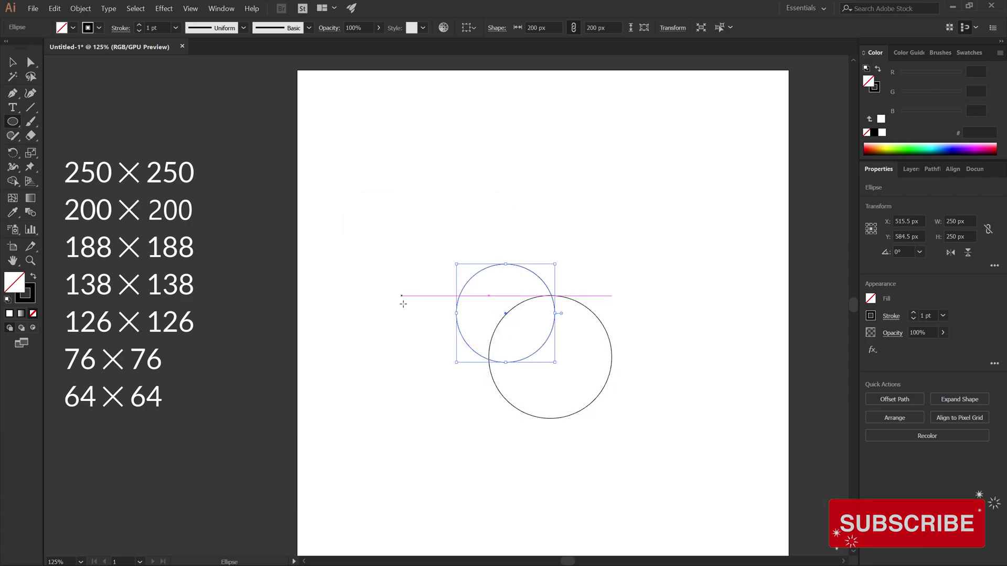
{"action": "left_click", "coordinate": [413, 349]}
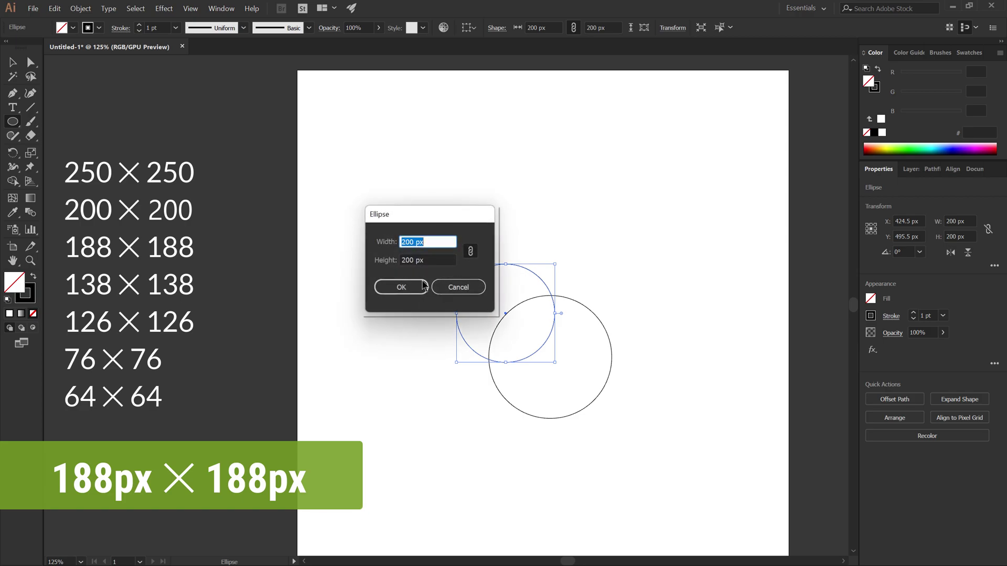
{"action": "type", "text": "188"}
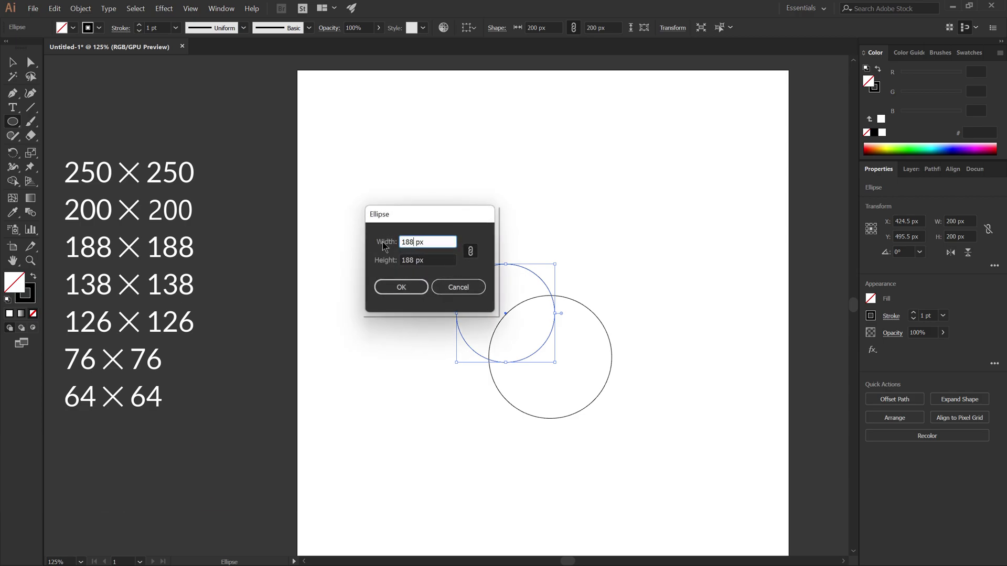
{"action": "left_click", "coordinate": [394, 287]}
{"action": "left_click", "coordinate": [414, 245]}
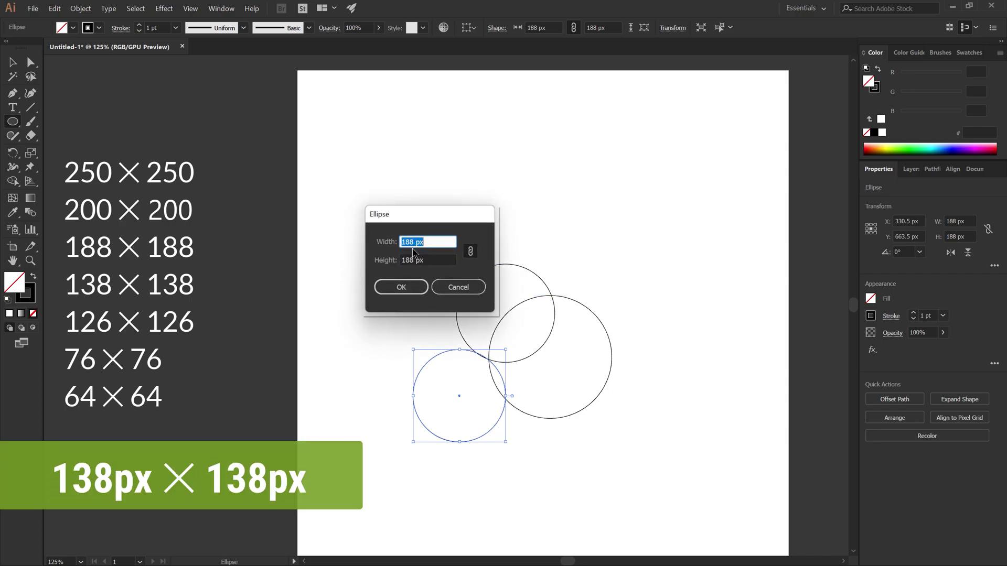
{"action": "type", "text": "138"}
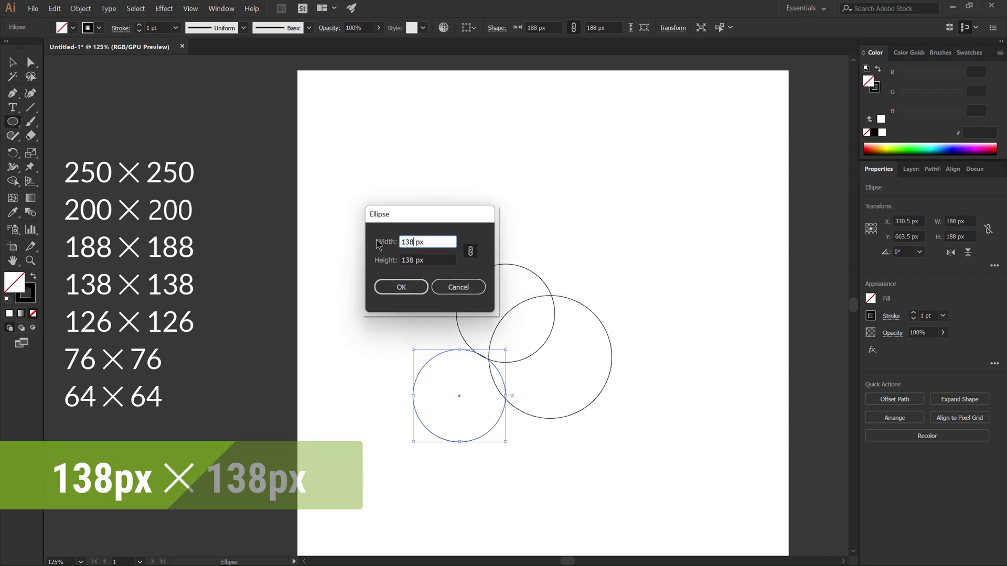
{"action": "left_click", "coordinate": [405, 285]}
Create three more circles sized 126, 76 and 64 px
{"action": "left_click", "coordinate": [406, 237]}
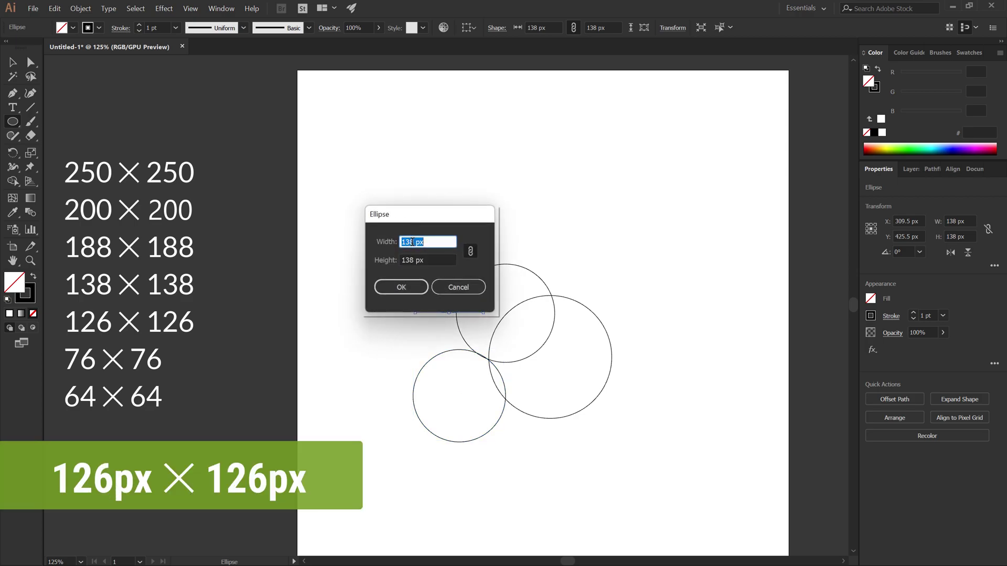
{"action": "type", "text": "126"}
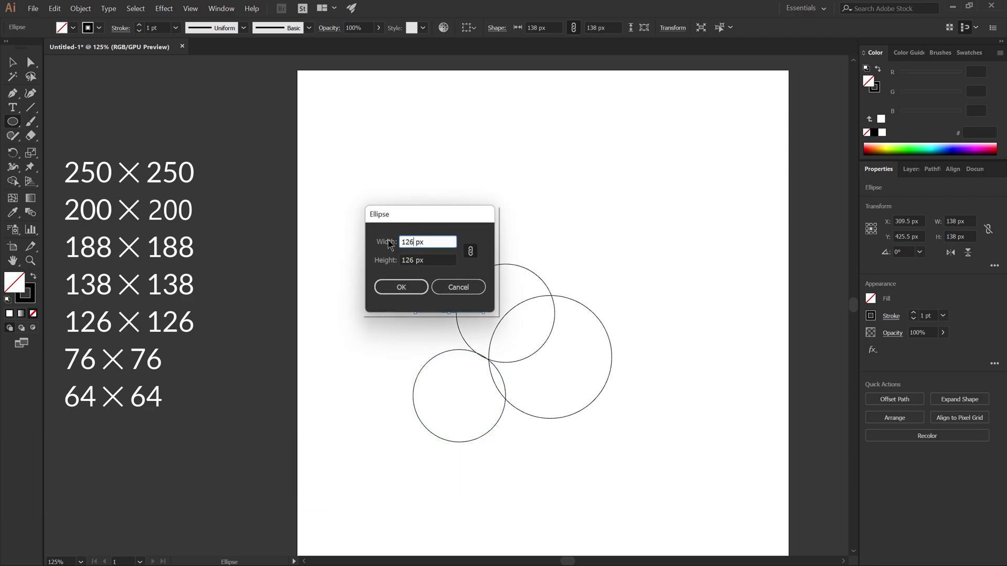
{"action": "left_click", "coordinate": [401, 286]}
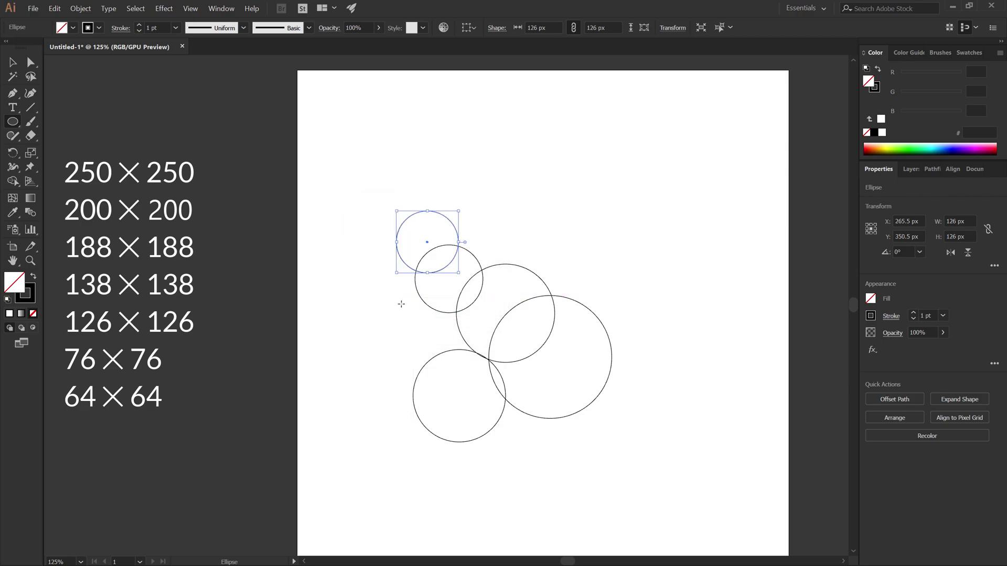
{"action": "left_click", "coordinate": [405, 336]}
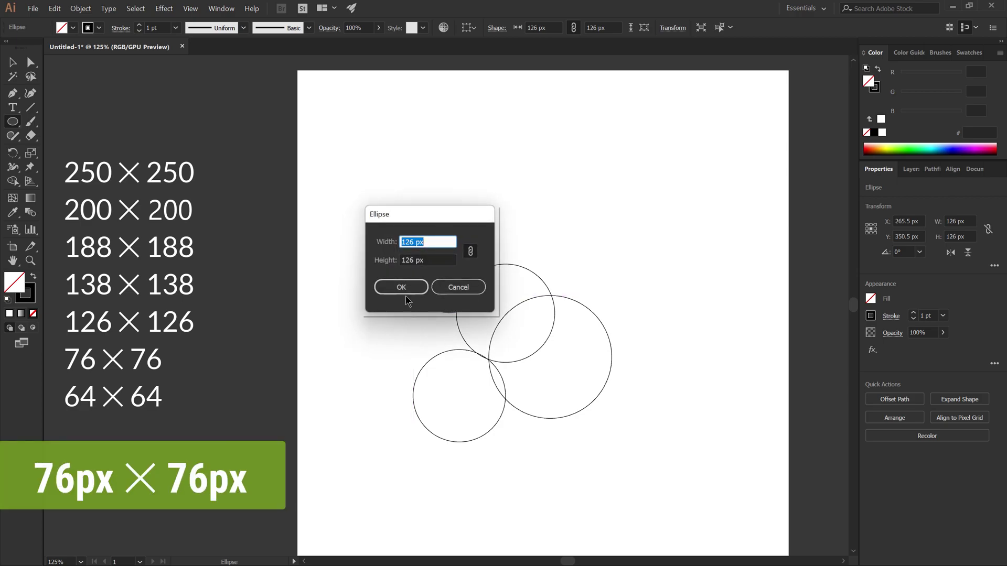
{"action": "type", "text": "76"}
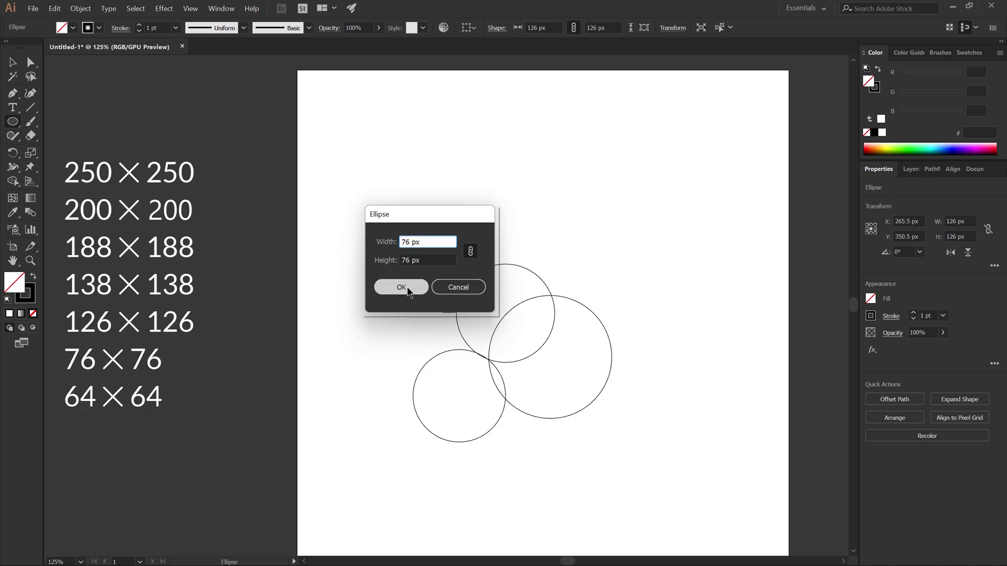
{"action": "left_click", "coordinate": [401, 287]}
{"action": "left_click", "coordinate": [374, 321]}
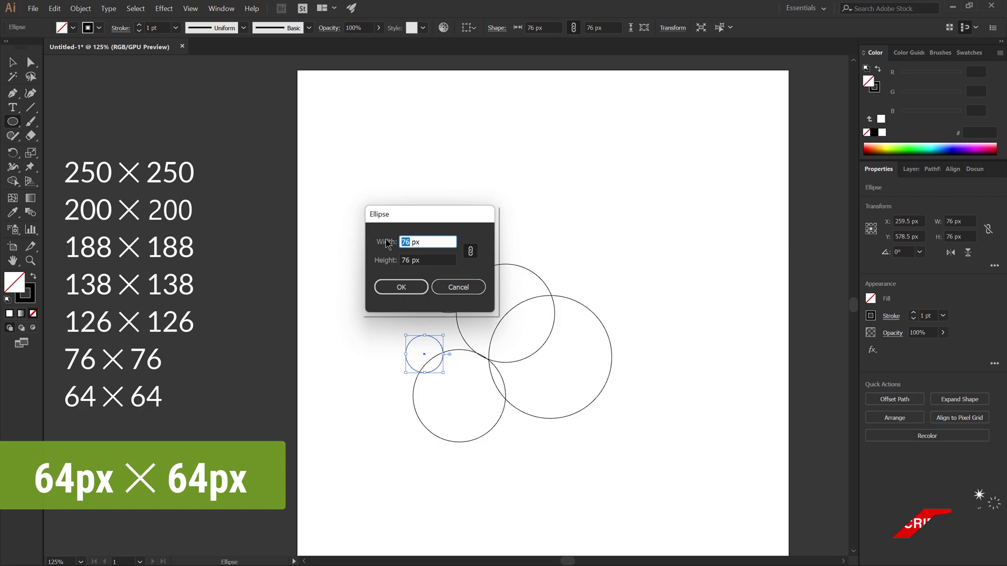
{"action": "type", "text": "64"}
{"action": "left_click", "coordinate": [397, 285]}
Select all seven circles and align them horizontally and vertically on one centre
{"action": "key", "text": "v"}
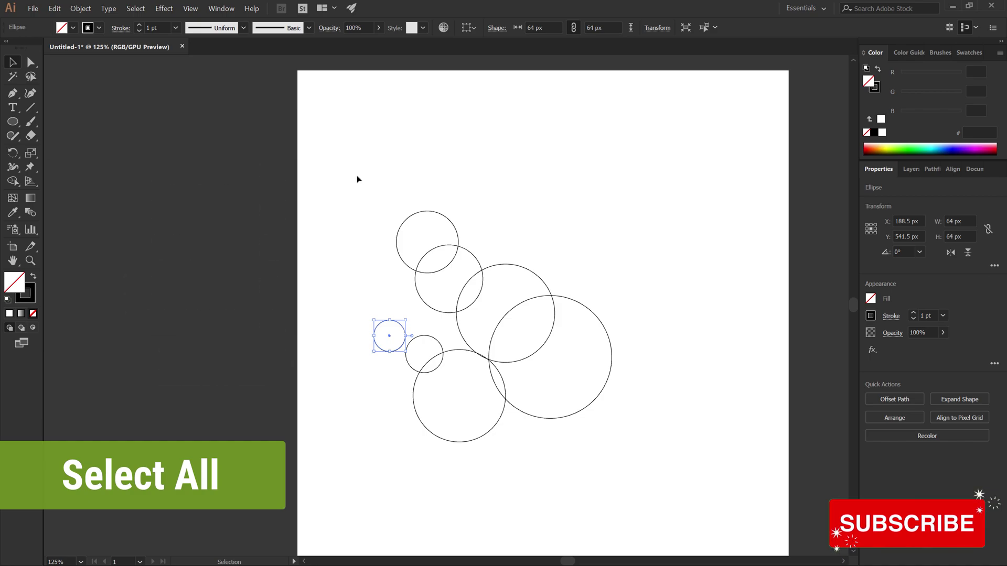
{"action": "left_click_drag", "start_coordinate": [357, 179], "coordinate": [653, 407]}
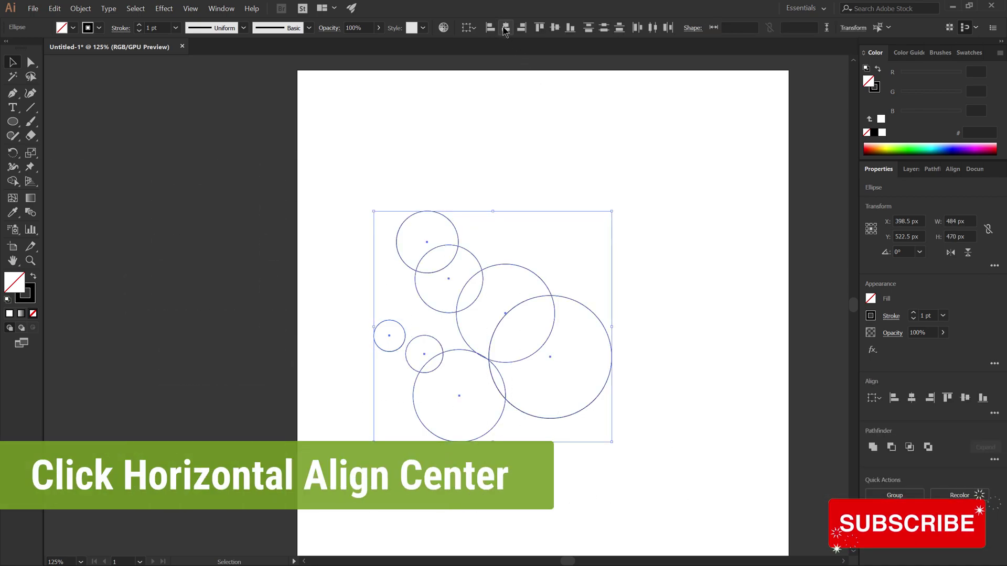
{"action": "left_click", "coordinate": [505, 28]}
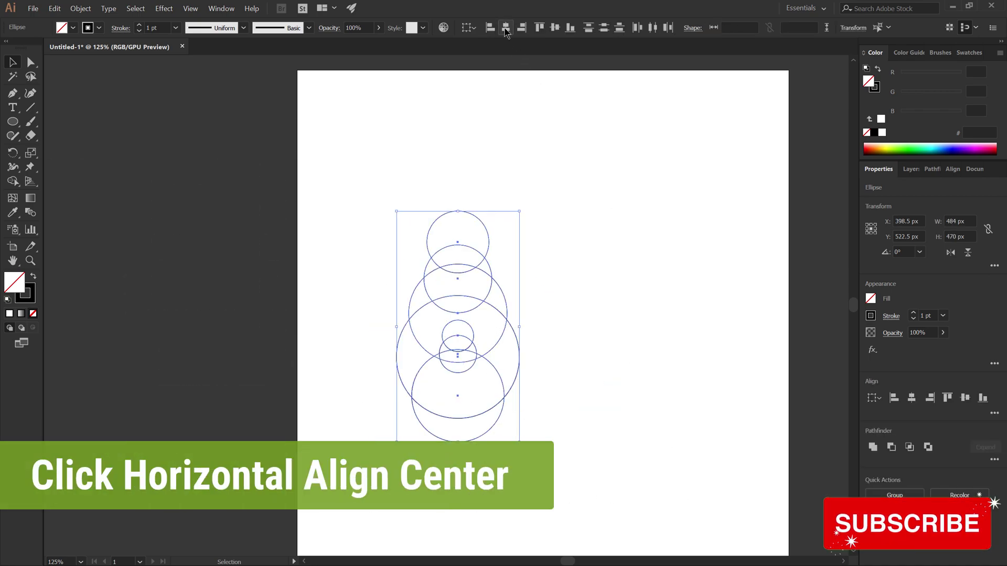
{"action": "left_click", "coordinate": [556, 29]}
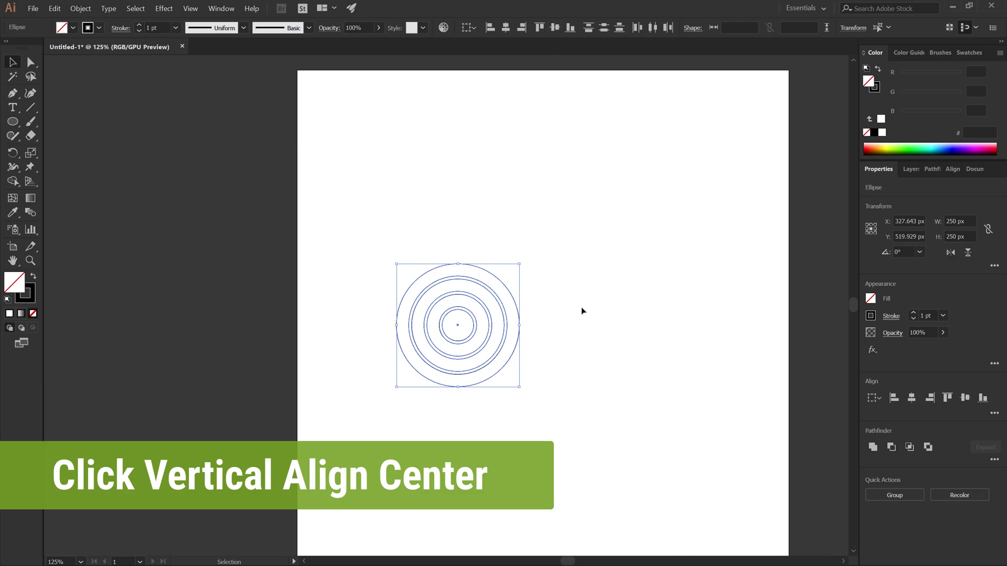
Move the concentric circles toward the middle of the artboard
{"action": "left_click", "coordinate": [364, 240]}
{"action": "left_click_drag", "start_coordinate": [572, 426], "coordinate": [570, 425]}
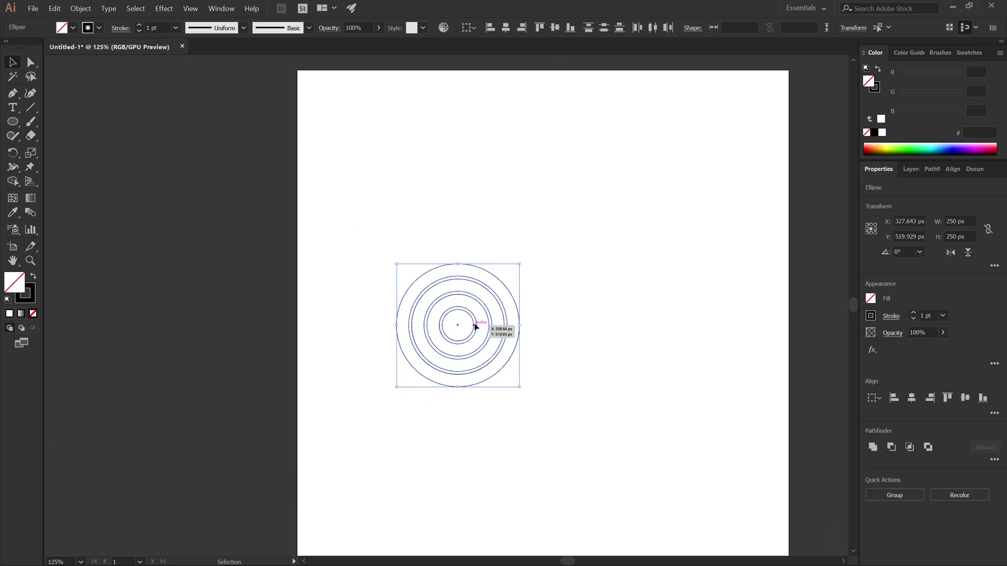
{"action": "left_click_drag", "start_coordinate": [478, 330], "coordinate": [542, 294]}
{"action": "left_click", "coordinate": [574, 405]}
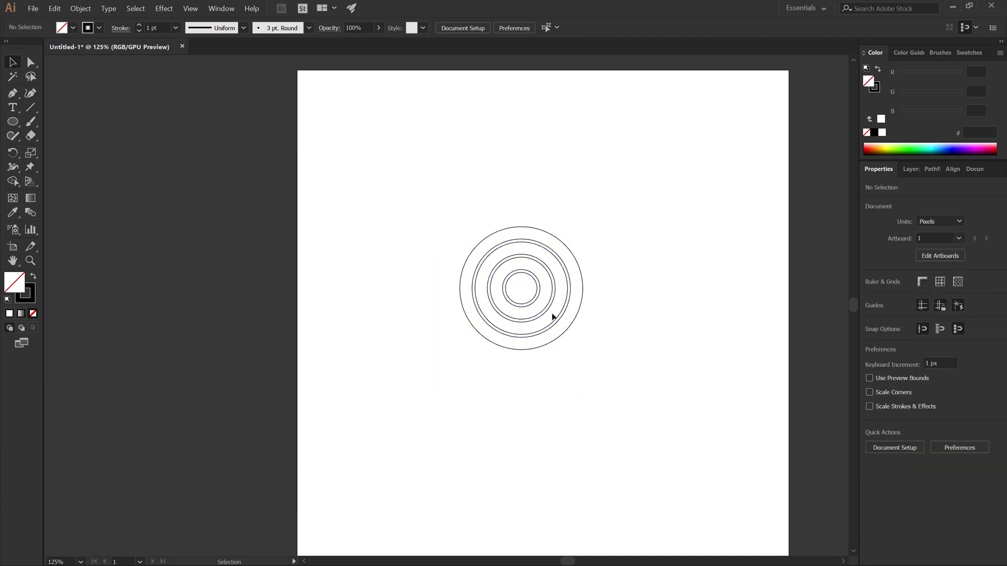
Draw a 201 px vertical line from the rings' centre up past the outer circle
{"action": "scroll", "coordinate": [538, 191], "scroll_direction": "up", "scroll_amount": 2}
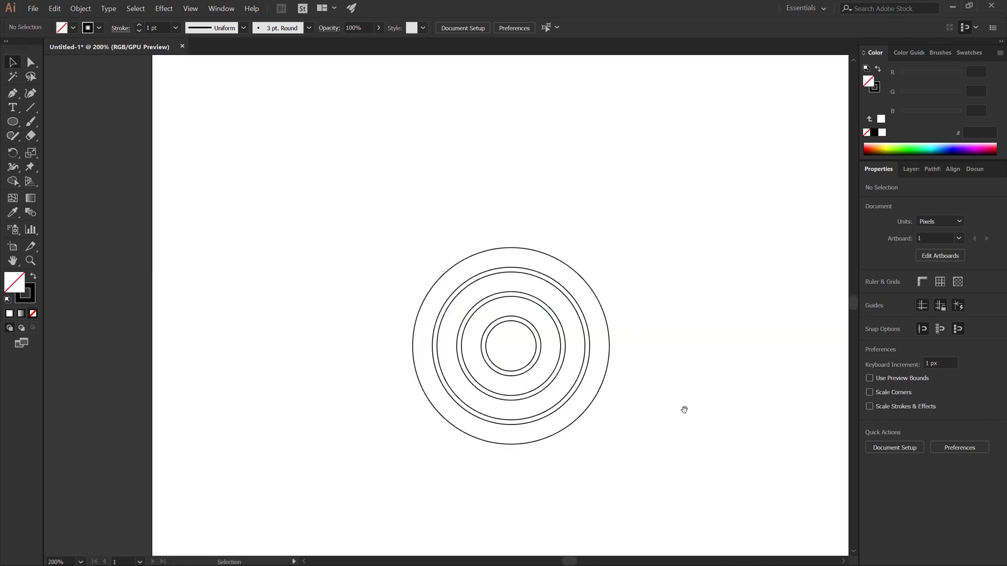
{"action": "left_click_drag", "start_coordinate": [684, 409], "coordinate": [655, 379]}
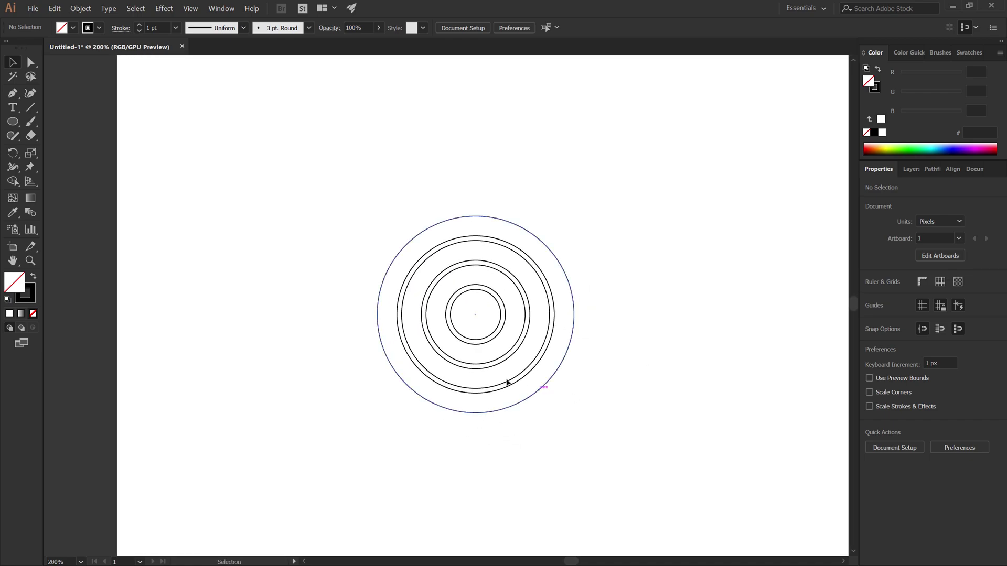
{"action": "left_click", "coordinate": [31, 108]}
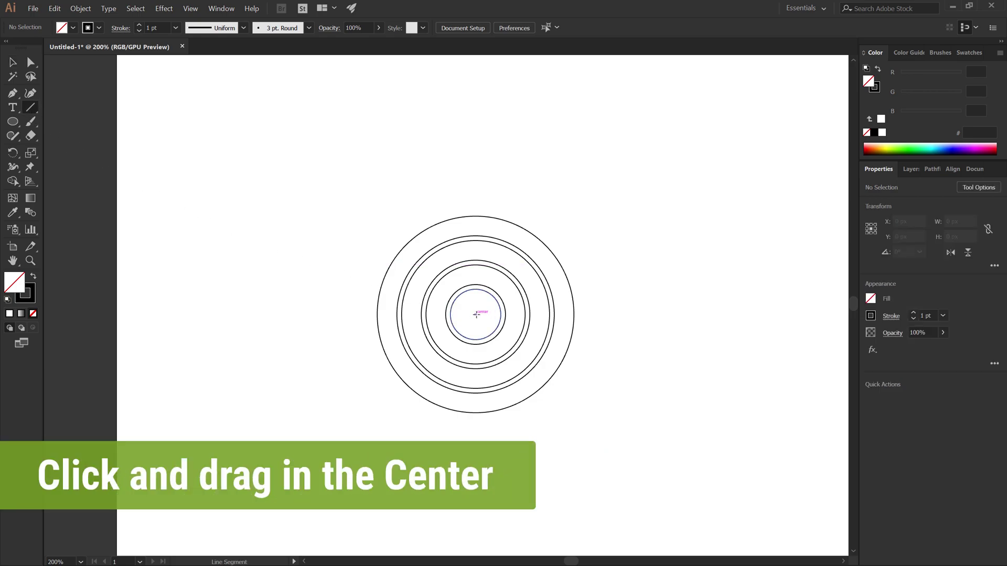
{"action": "left_click_drag", "start_coordinate": [475, 315], "coordinate": [475, 298]}
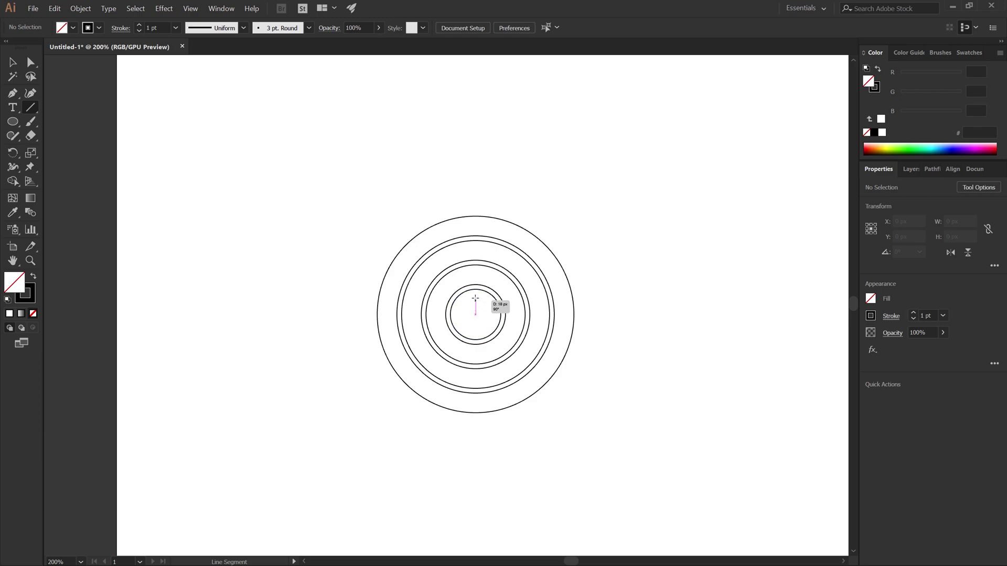
{"action": "left_click_drag", "start_coordinate": [479, 253], "coordinate": [476, 213]}
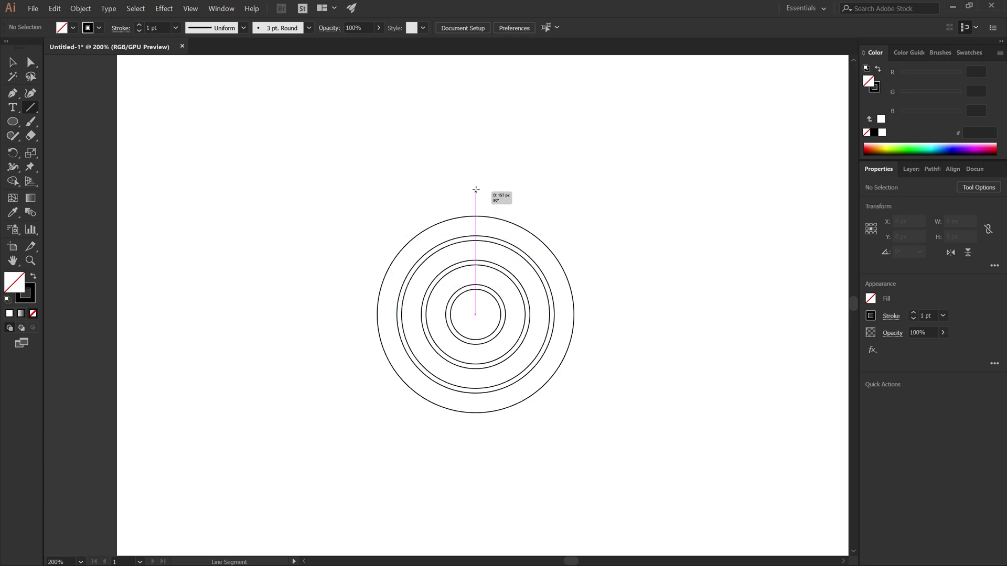
{"action": "left_click_drag", "start_coordinate": [477, 159], "coordinate": [476, 156]}
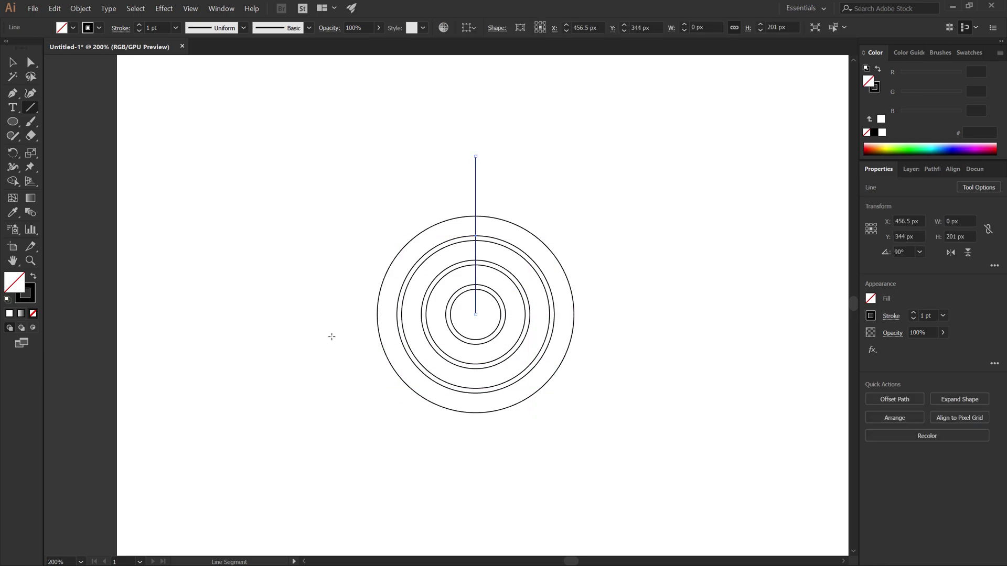
Rotate the vertical line 315° around the rings' centre
{"action": "left_click", "coordinate": [12, 153]}
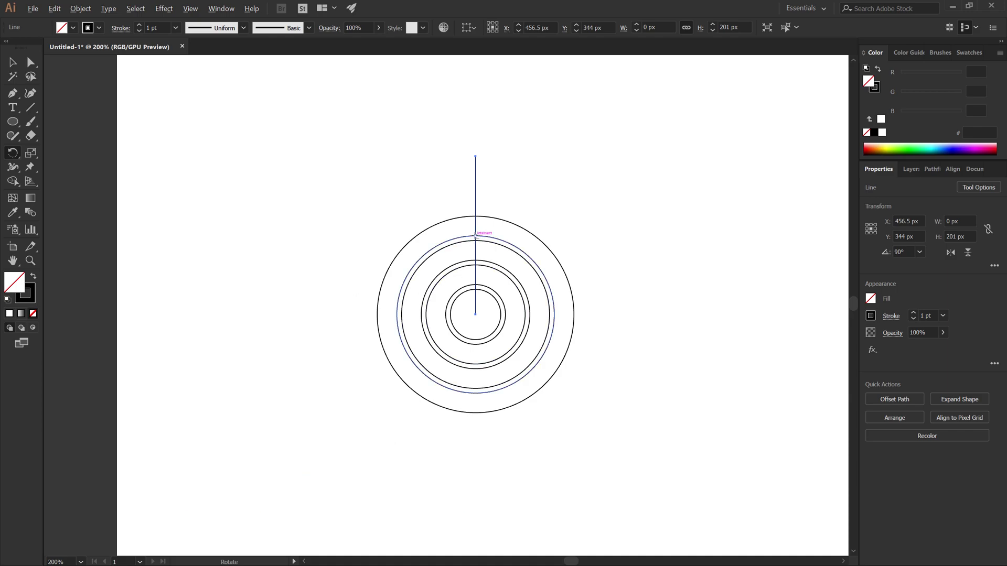
{"action": "left_click", "coordinate": [475, 314], "text": "alt"}
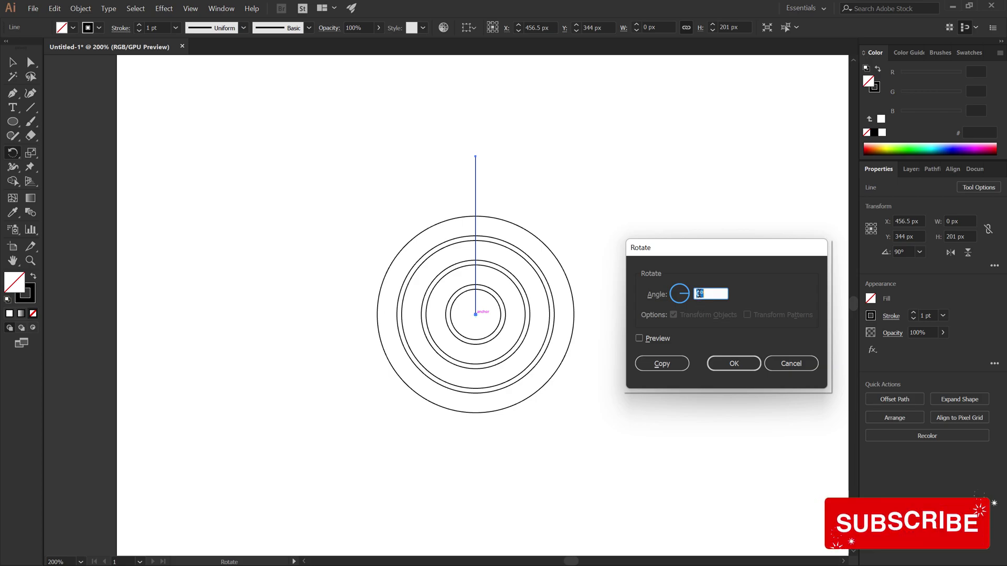
{"action": "left_click", "coordinate": [639, 338]}
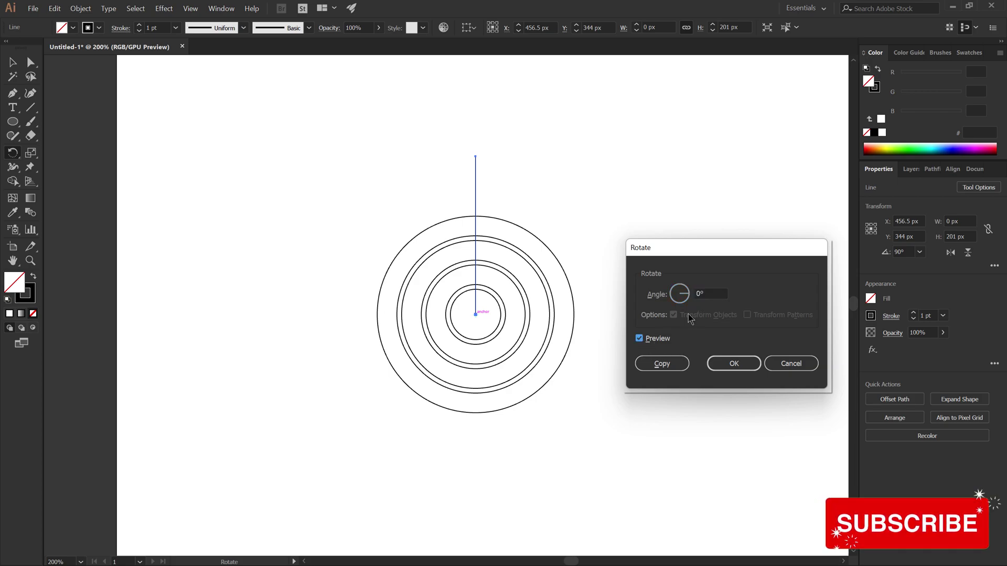
{"action": "double_click", "coordinate": [698, 293]}
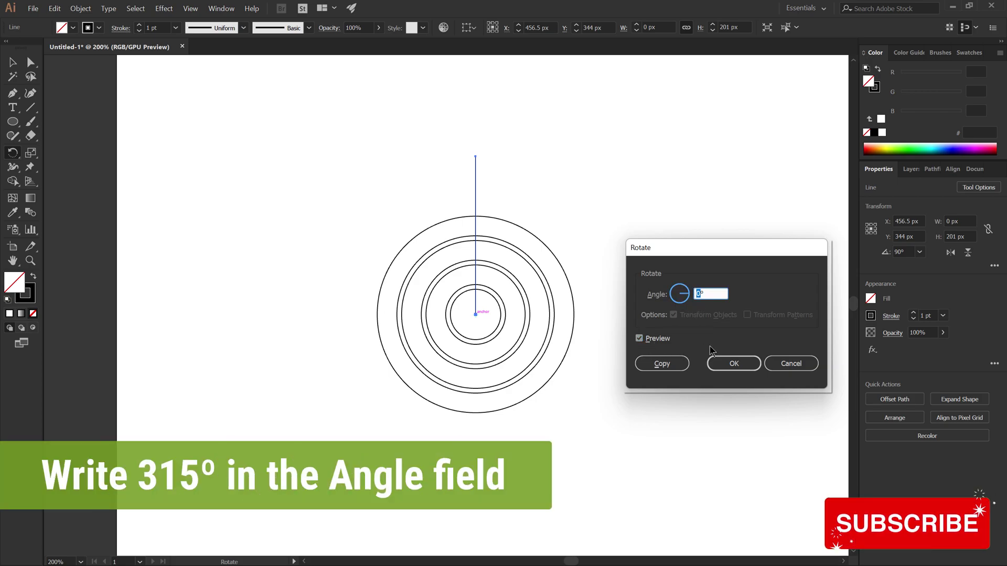
{"action": "type", "text": "315"}
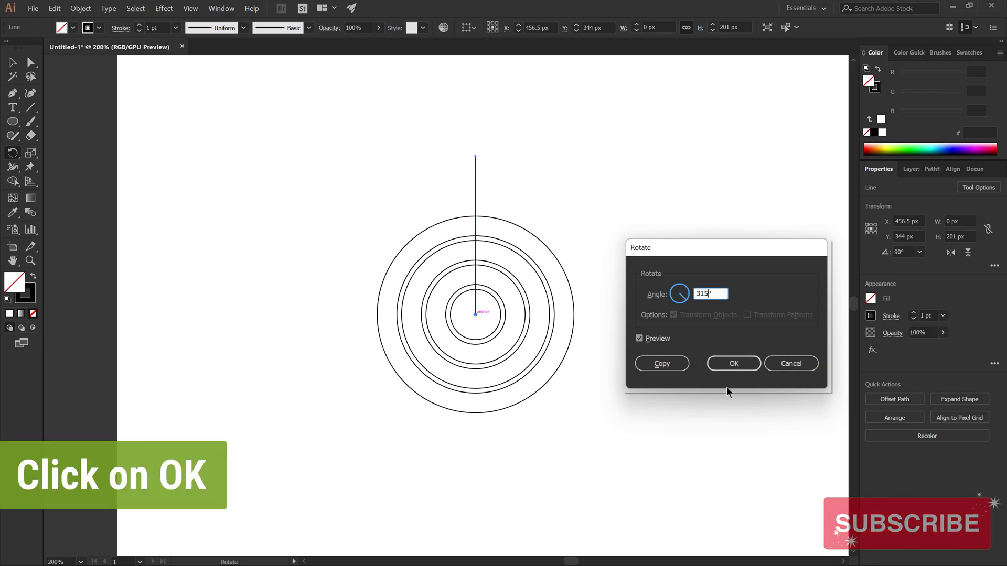
{"action": "left_click", "coordinate": [723, 367]}
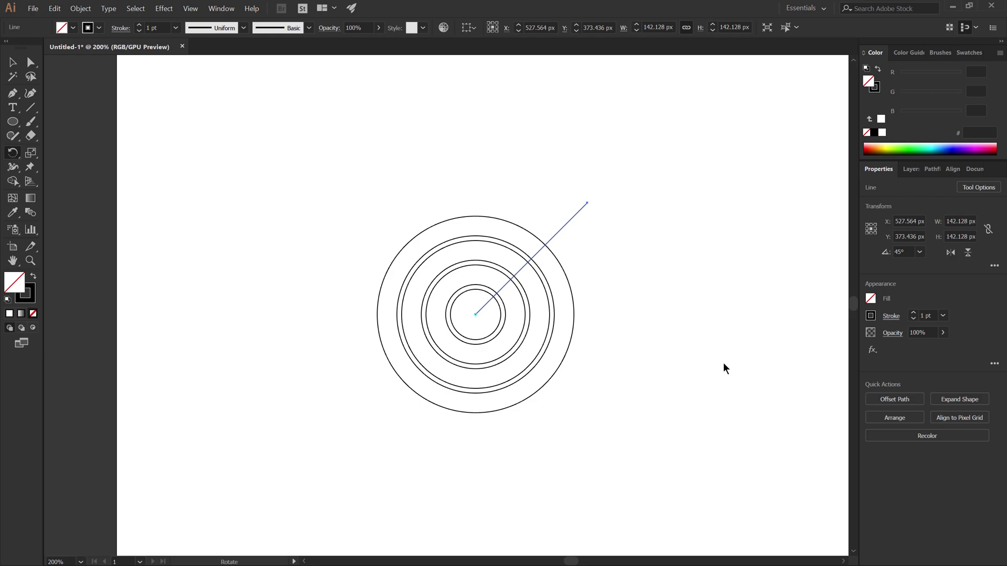
Add a copy of the diagonal line rotated 90° about the rings' centre
{"action": "left_click", "coordinate": [475, 315], "text": "alt"}
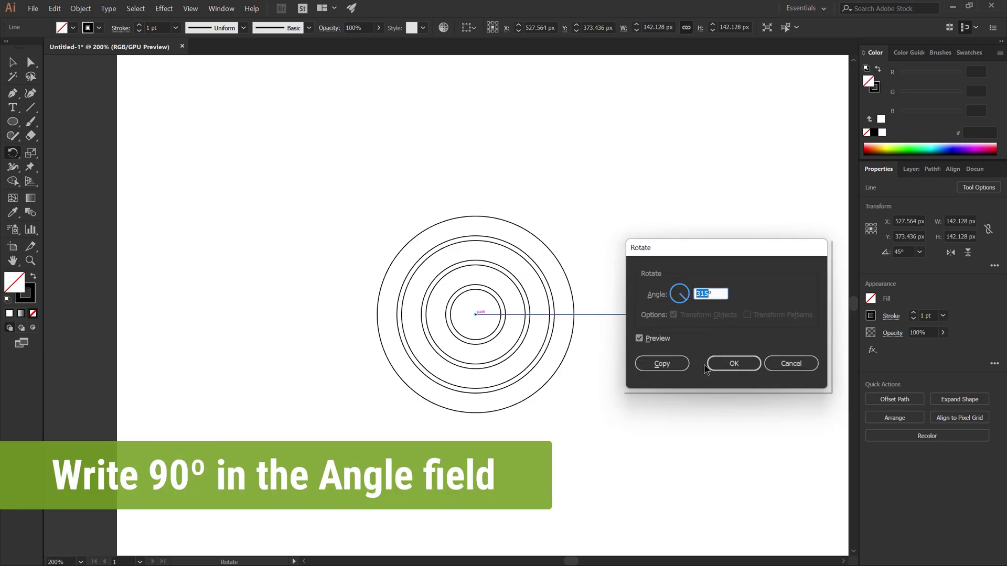
{"action": "type", "text": "90"}
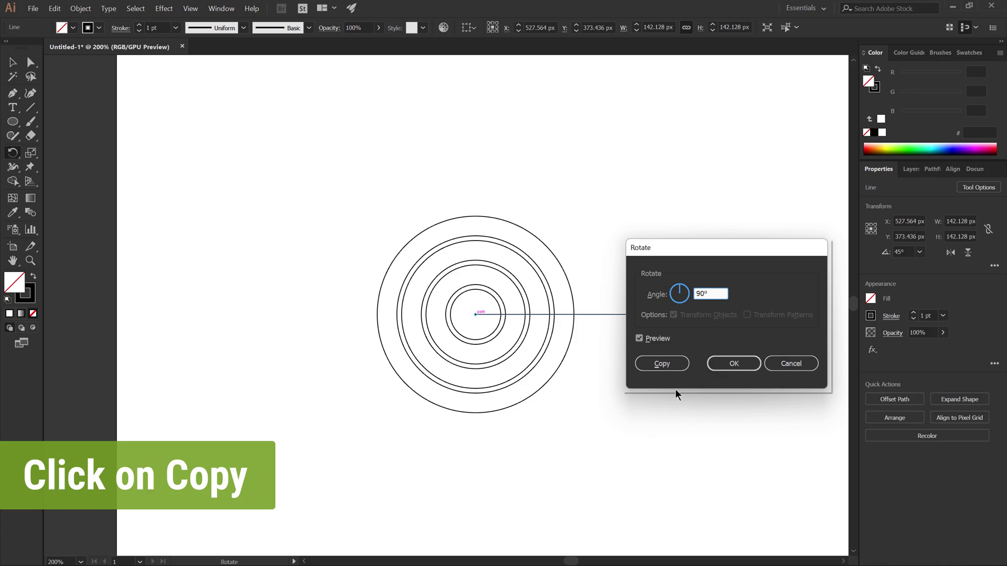
{"action": "left_click", "coordinate": [662, 364]}
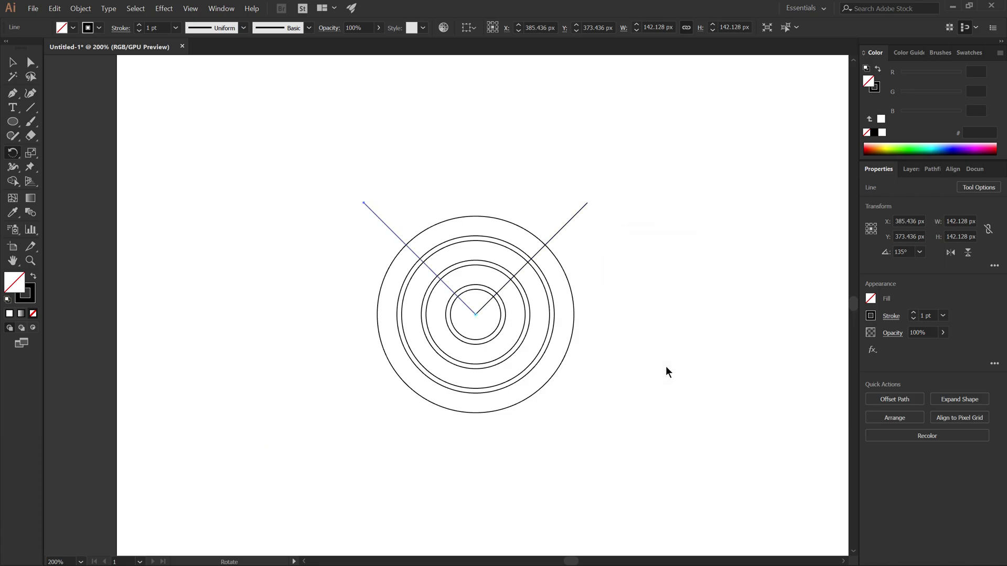
Select all circles and both lines and set their stroke to None
{"action": "key", "text": "v"}
{"action": "left_click", "coordinate": [629, 423]}
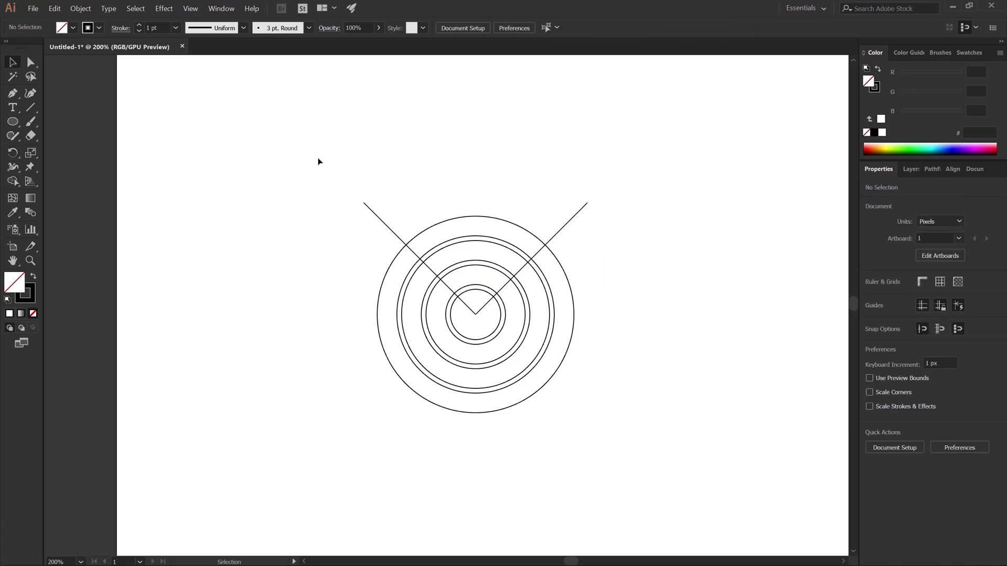
{"action": "left_click_drag", "start_coordinate": [315, 147], "coordinate": [404, 250]}
{"action": "left_click_drag", "start_coordinate": [623, 418], "coordinate": [677, 447]}
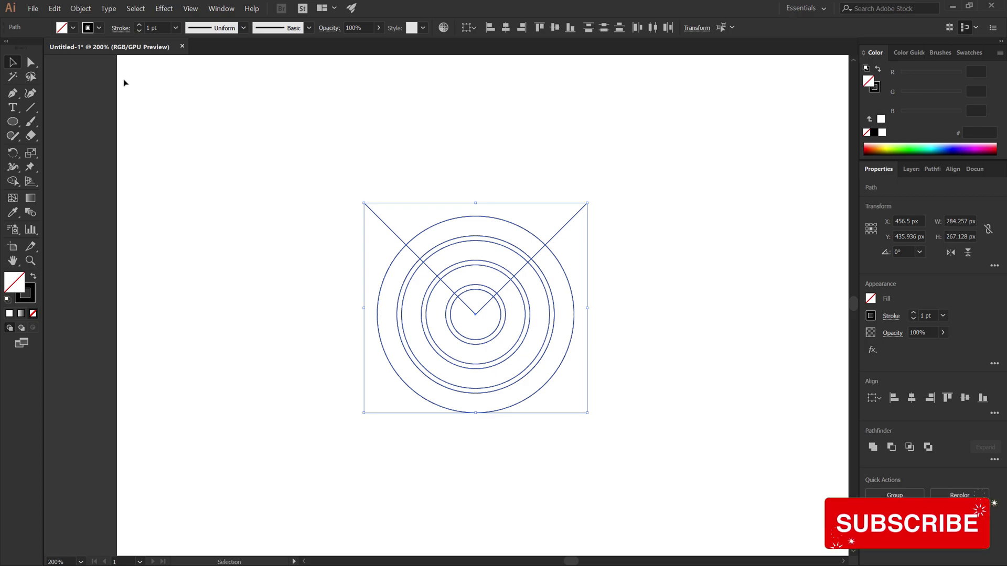
{"action": "left_click", "coordinate": [99, 28]}
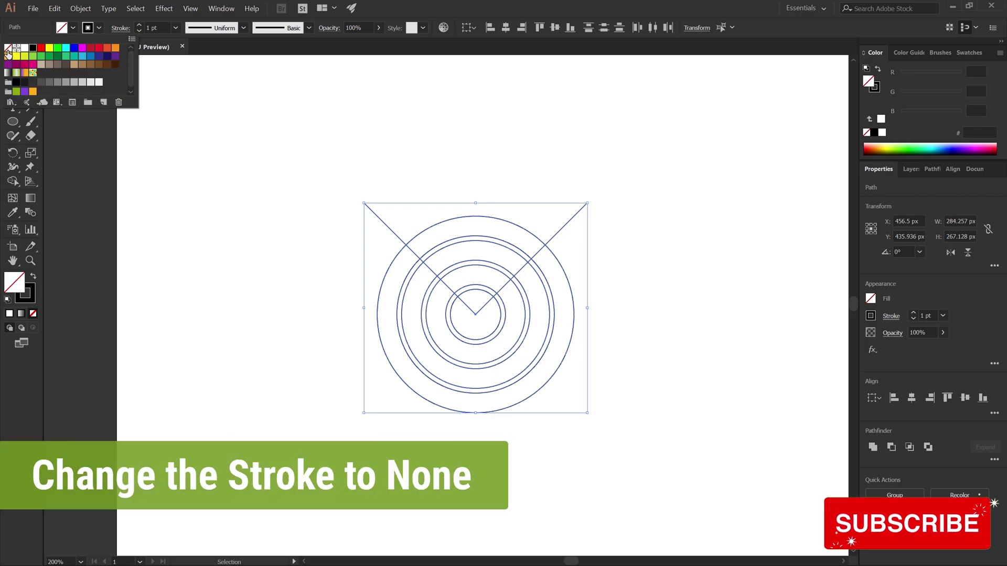
{"action": "left_click", "coordinate": [9, 48]}
{"action": "left_click", "coordinate": [11, 184]}
{"action": "left_click", "coordinate": [11, 183]}
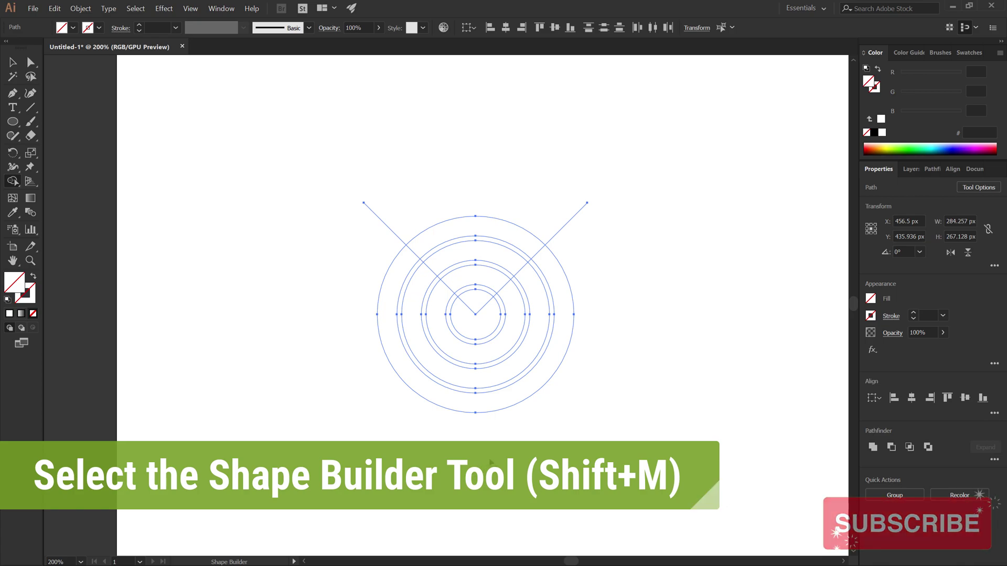
Delete the circle regions outside the V and the edge segments between arcs
{"action": "left_click_drag", "start_coordinate": [496, 467], "coordinate": [478, 338]}
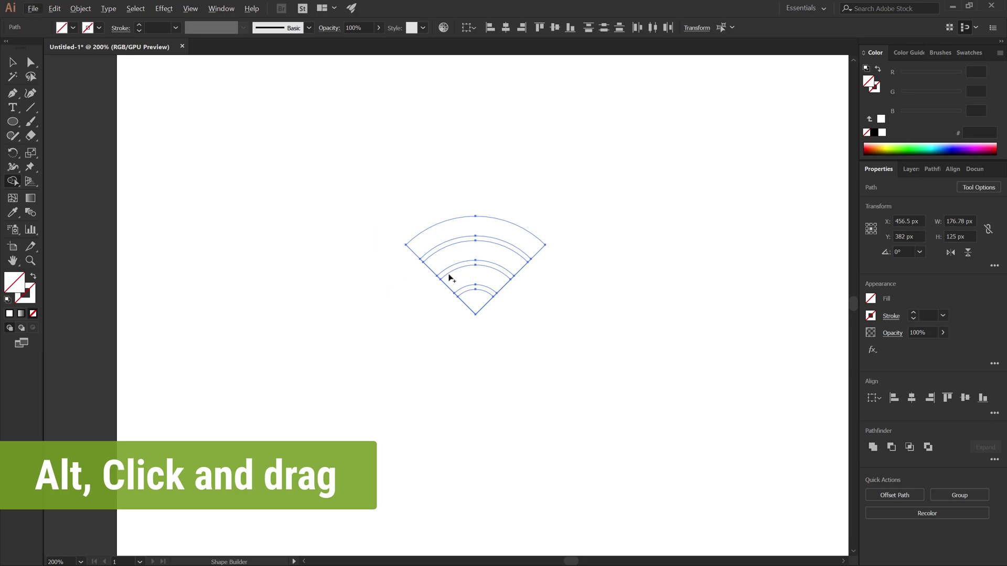
{"action": "scroll", "coordinate": [475, 265], "scroll_direction": "up", "scroll_amount": 3}
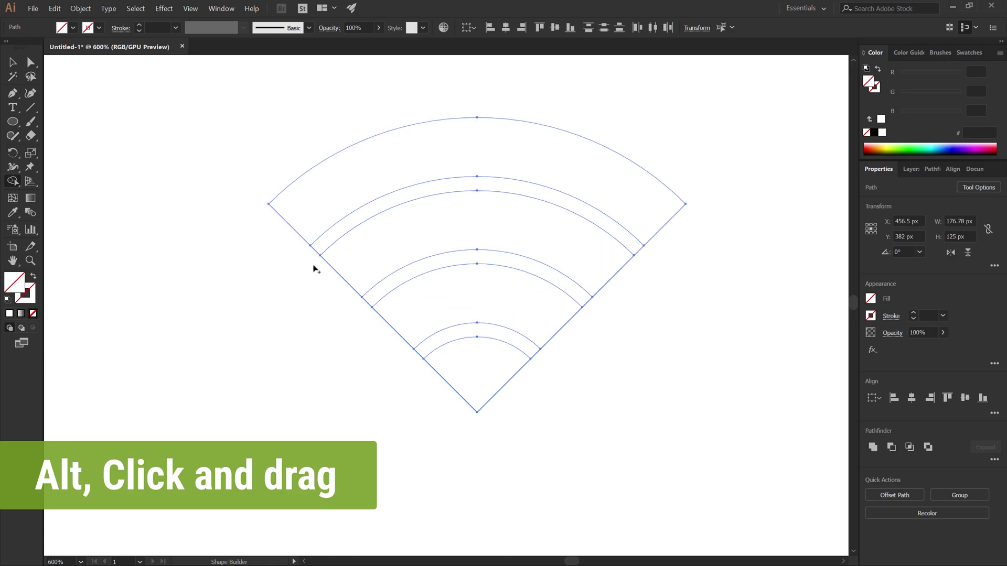
{"action": "left_click", "coordinate": [316, 250], "text": "alt"}
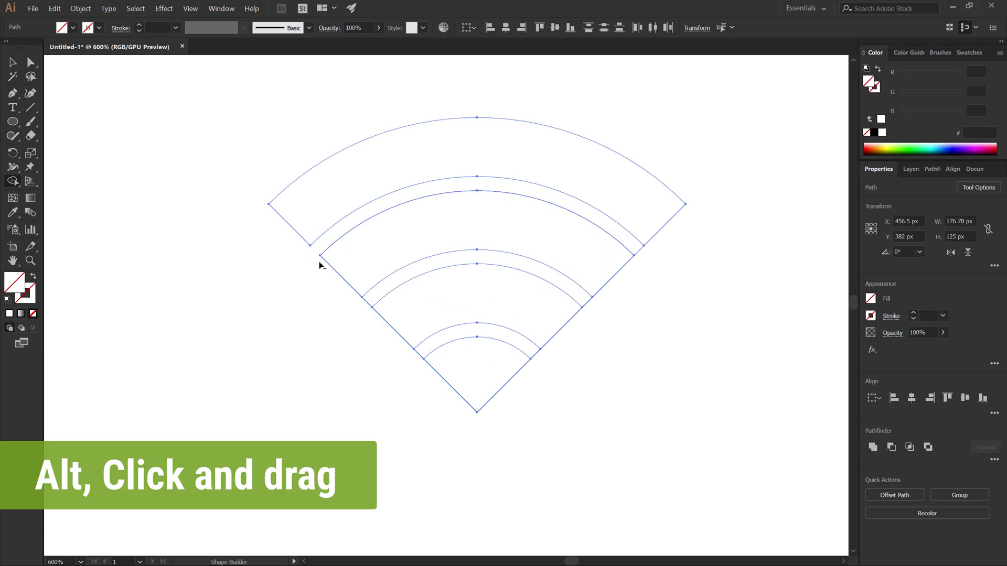
{"action": "left_click", "coordinate": [639, 251], "text": "alt"}
{"action": "left_click_drag", "start_coordinate": [417, 356], "coordinate": [421, 357]}
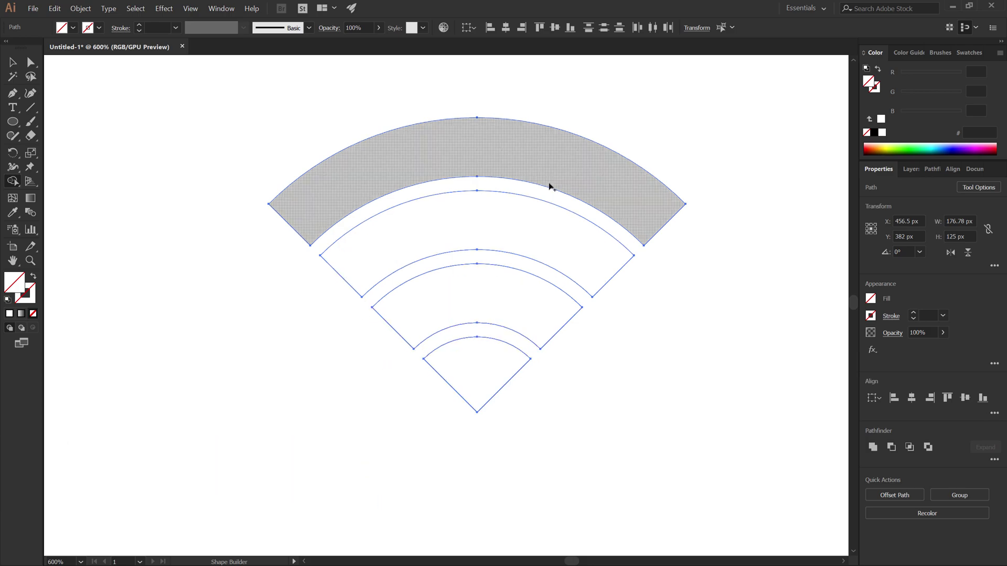
Merge the top three bands each into a single arc
{"action": "left_click", "coordinate": [548, 162]}
{"action": "left_click", "coordinate": [527, 220]}
{"action": "left_click", "coordinate": [504, 304]}
{"action": "scroll", "coordinate": [615, 338], "scroll_direction": "down", "scroll_amount": 1}
{"action": "scroll", "coordinate": [615, 337], "scroll_direction": "down", "scroll_amount": 1}
{"action": "left_click_drag", "start_coordinate": [651, 346], "coordinate": [567, 344]}
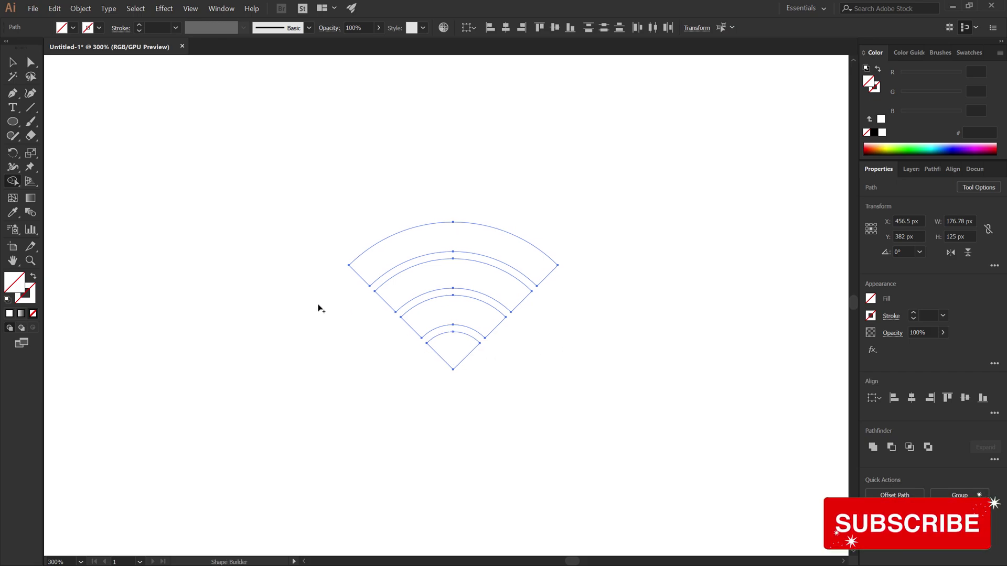
Fill the four Wi-Fi arcs with solid black
{"action": "key", "text": "v"}
{"action": "left_click", "coordinate": [300, 283]}
{"action": "left_click_drag", "start_coordinate": [302, 164], "coordinate": [626, 402]}
{"action": "left_click", "coordinate": [73, 29]}
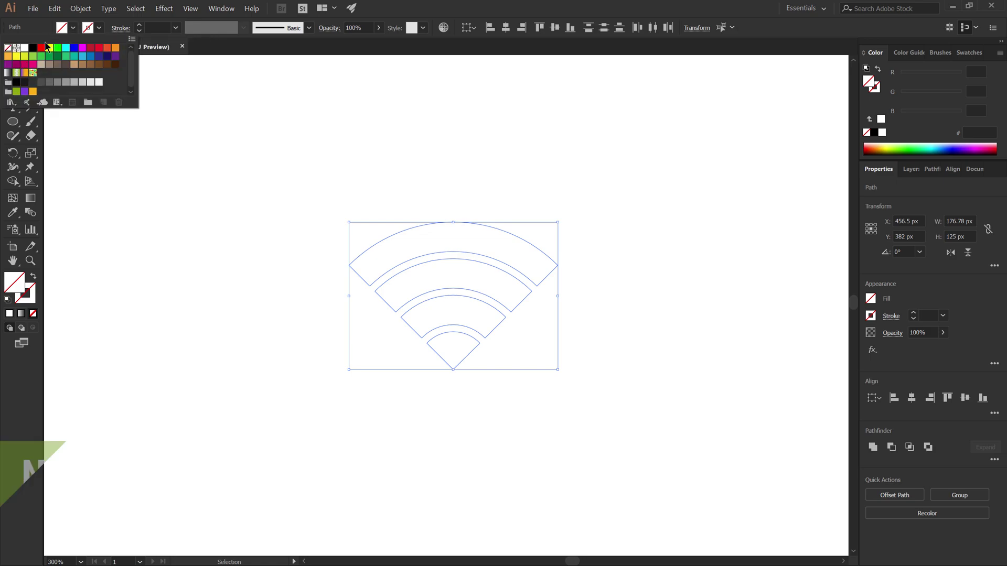
{"action": "left_click", "coordinate": [33, 48]}
{"action": "left_click", "coordinate": [138, 236]}
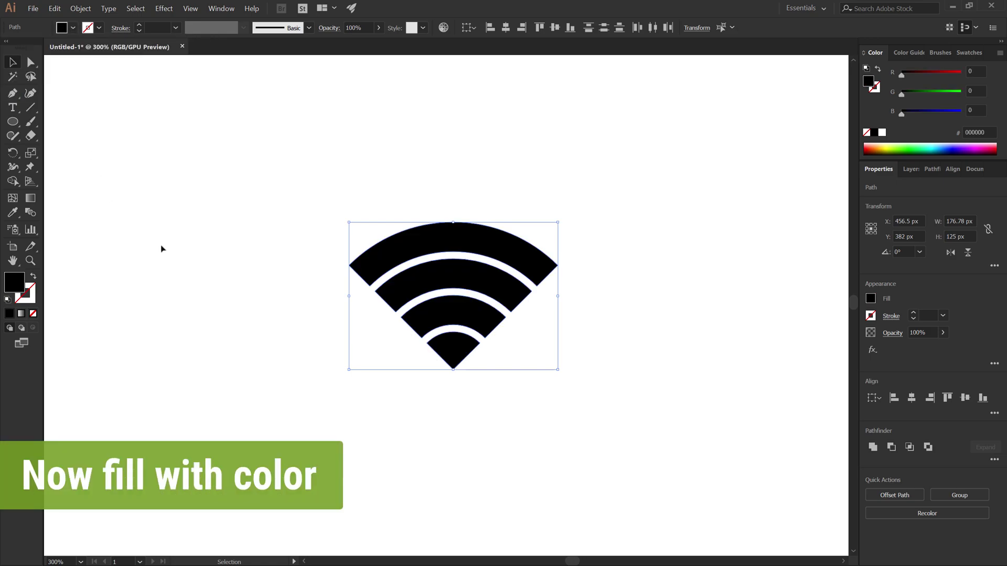
{"action": "left_click", "coordinate": [260, 259]}
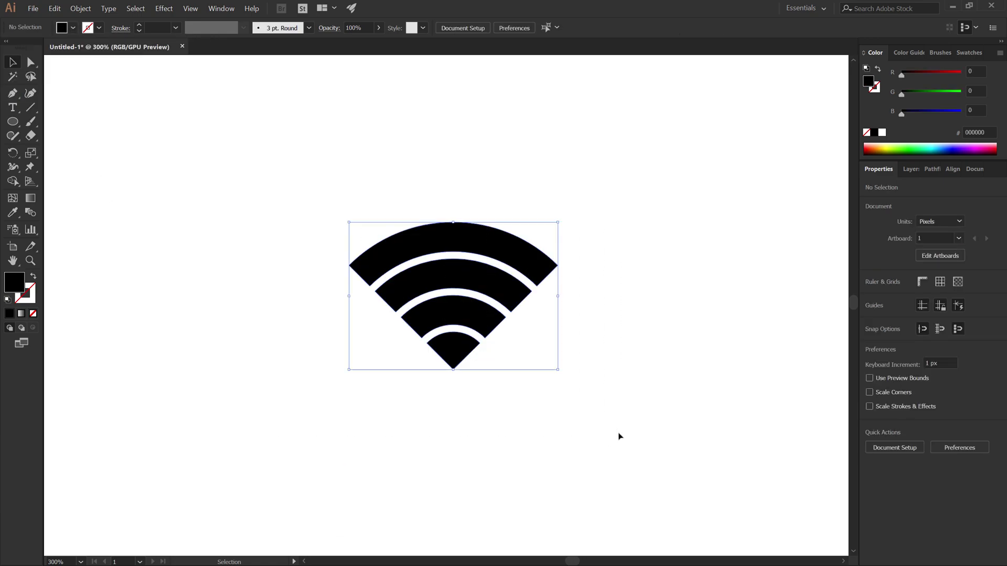
Scale the whole icon up proportionally to about 270 × 191 px
{"action": "key", "text": "ctrl+a"}
{"action": "left_click_drag", "start_coordinate": [560, 371], "coordinate": [649, 449]}
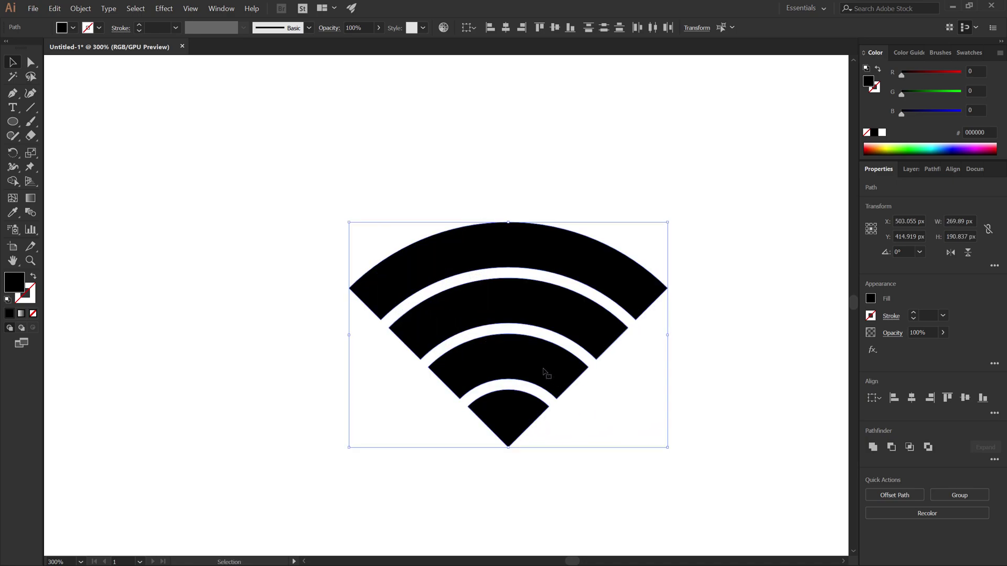
{"action": "scroll", "coordinate": [500, 317], "scroll_direction": "down", "scroll_amount": 1}
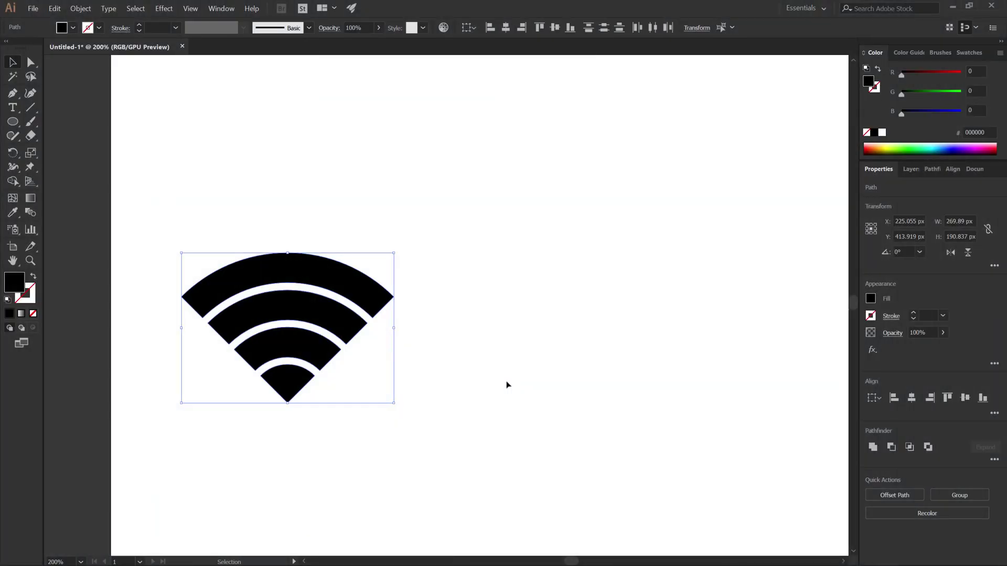
Duplicate the icon to the right twice, giving three black icons in a row
{"action": "scroll", "coordinate": [483, 353], "scroll_direction": "down", "scroll_amount": 1}
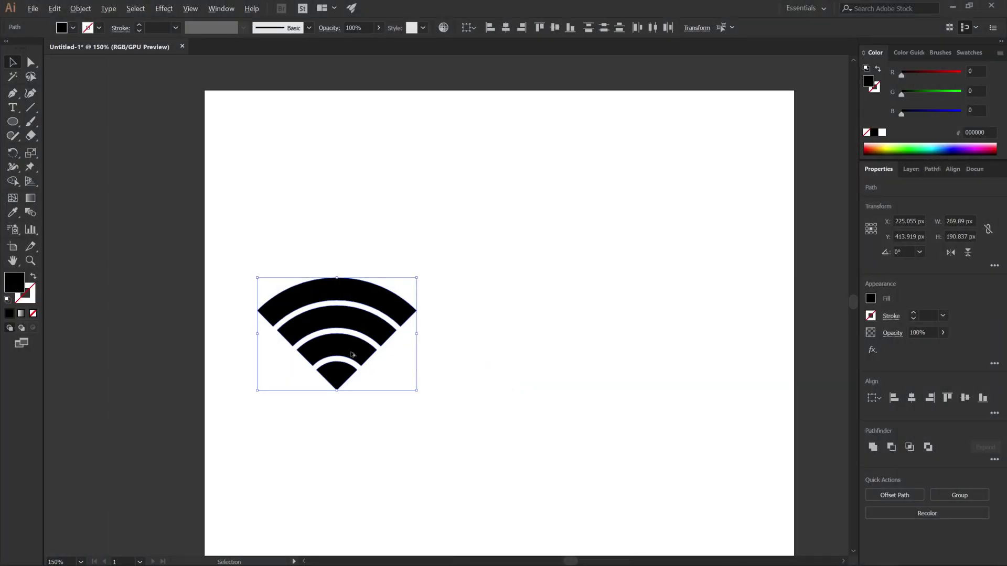
{"action": "left_click_drag", "start_coordinate": [352, 355], "coordinate": [684, 357]}
{"action": "left_click", "coordinate": [582, 446]}
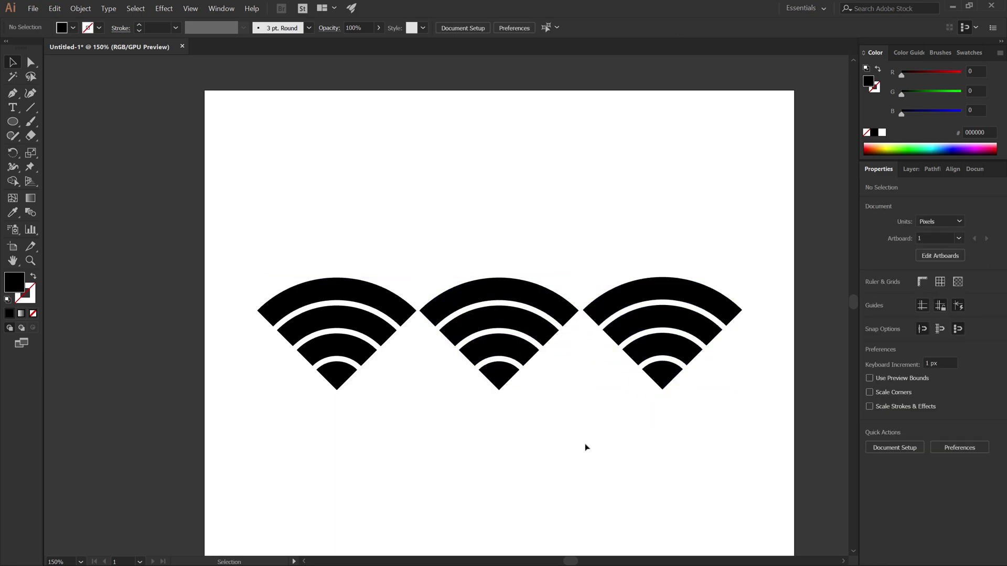
Fill the first icon's outer arcs with grey #BFBFBF
{"action": "left_click", "coordinate": [368, 330]}
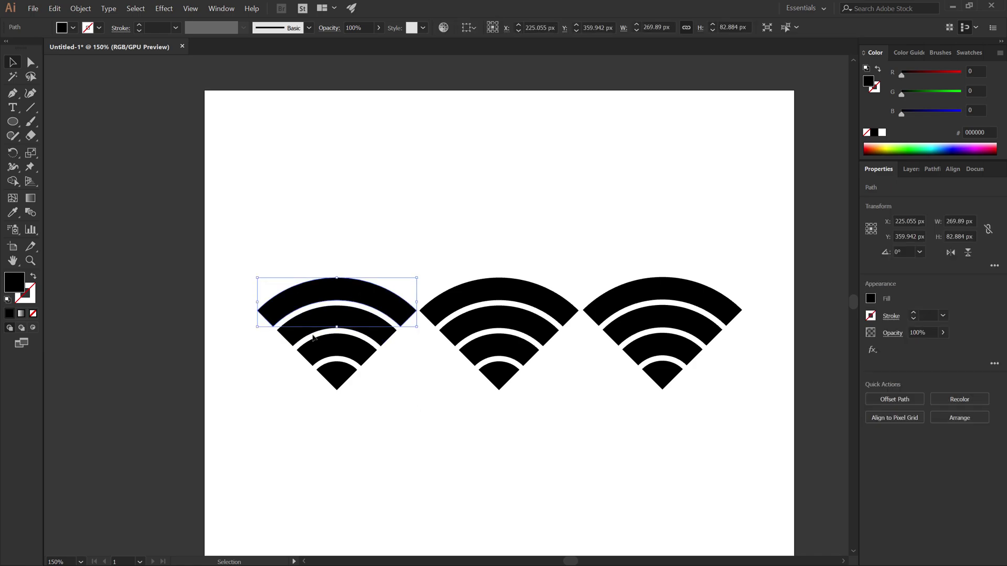
{"action": "double_click", "coordinate": [16, 286]}
{"action": "type", "text": "bfbfbf"}
{"action": "left_click", "coordinate": [427, 263]}
{"action": "left_click", "coordinate": [435, 262]}
Apply the grey fill to the second icon's top two arcs and the third icon's top arc
{"action": "left_click", "coordinate": [530, 298]}
{"action": "left_click", "coordinate": [519, 320], "text": "shift"}
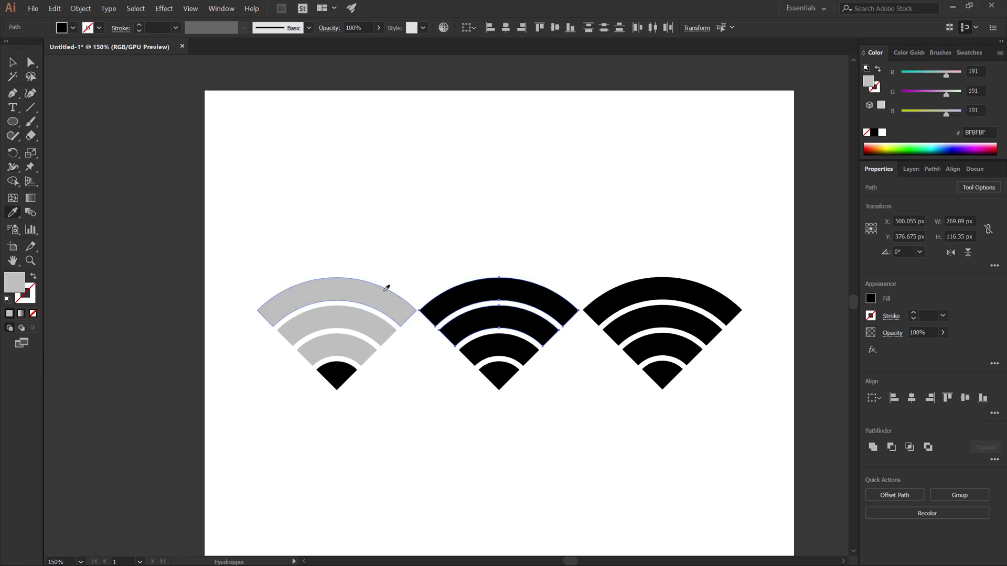
{"action": "key", "text": "i"}
{"action": "left_click", "coordinate": [386, 286]}
{"action": "key", "text": "v"}
{"action": "left_click", "coordinate": [595, 521]}
{"action": "left_click", "coordinate": [721, 308]}
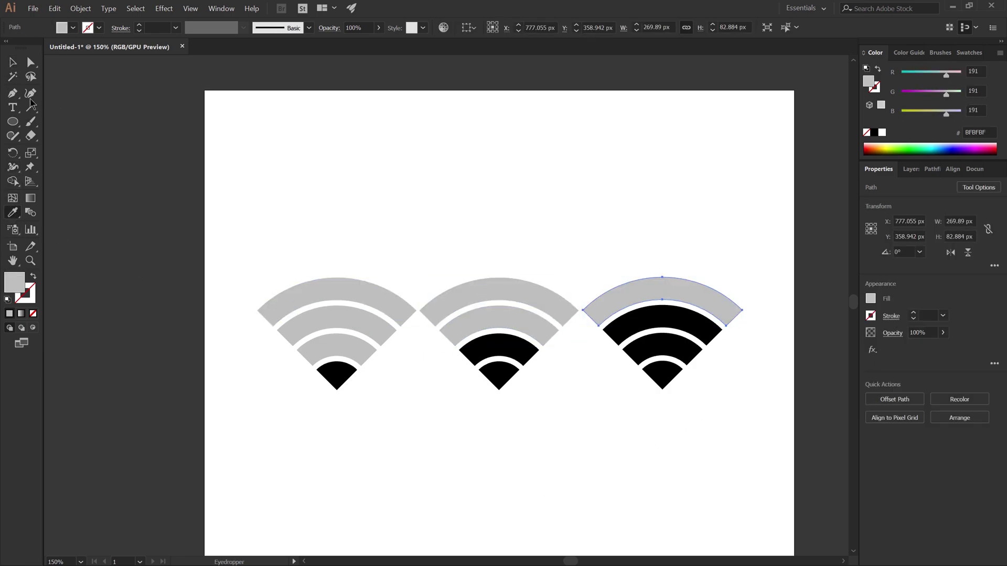
{"action": "key", "text": "v"}
{"action": "left_click", "coordinate": [485, 474]}
Place a copy of the third icon below and turn its grey arc black
{"action": "left_click_drag", "start_coordinate": [642, 426], "coordinate": [586, 394]}
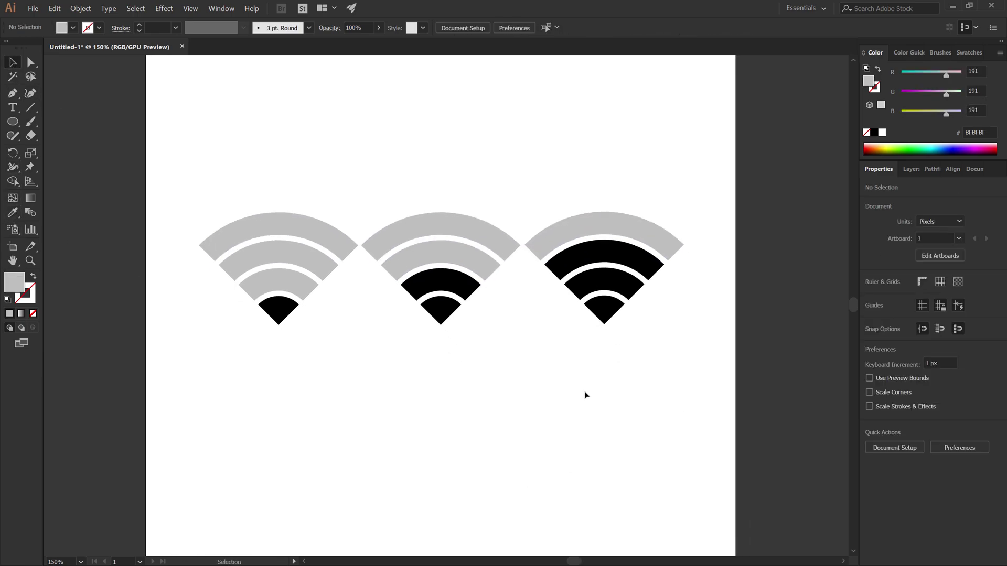
{"action": "left_click", "coordinate": [603, 329]}
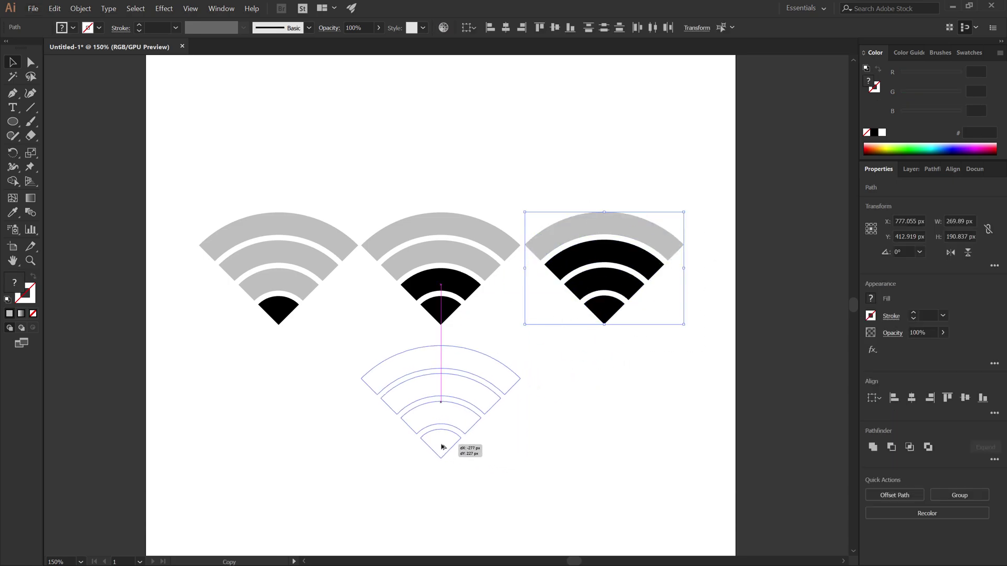
{"action": "left_click_drag", "start_coordinate": [441, 447], "coordinate": [440, 446]}
{"action": "left_click", "coordinate": [494, 375]}
{"action": "key", "text": "i"}
{"action": "left_click", "coordinate": [452, 383]}
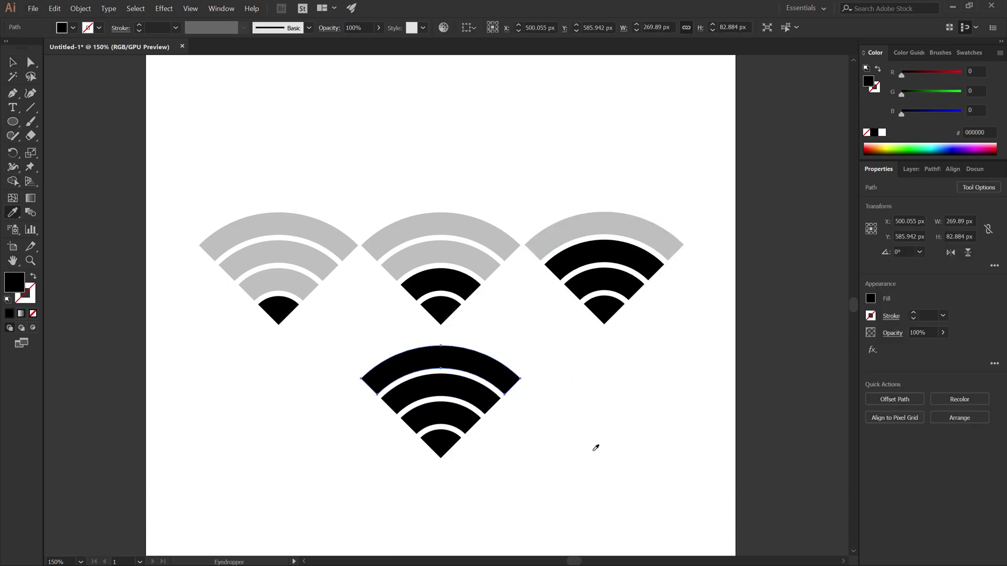
{"action": "key", "text": "v"}
{"action": "left_click", "coordinate": [563, 476]}
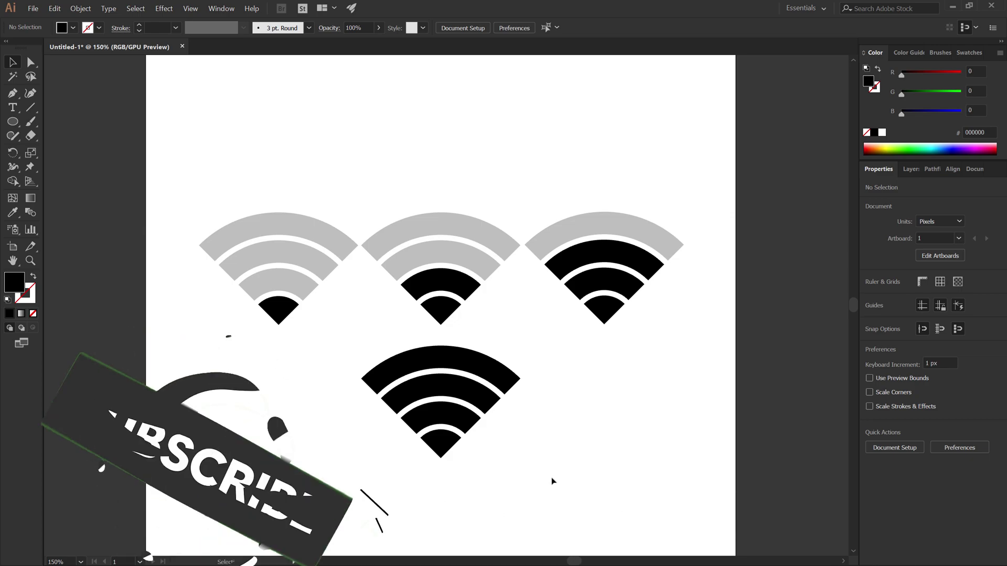
Zoom to 400% and pan onto the bottom all-black Wi-Fi icon to inspect it
{"action": "scroll", "coordinate": [533, 456], "scroll_direction": "down", "scroll_amount": 3}
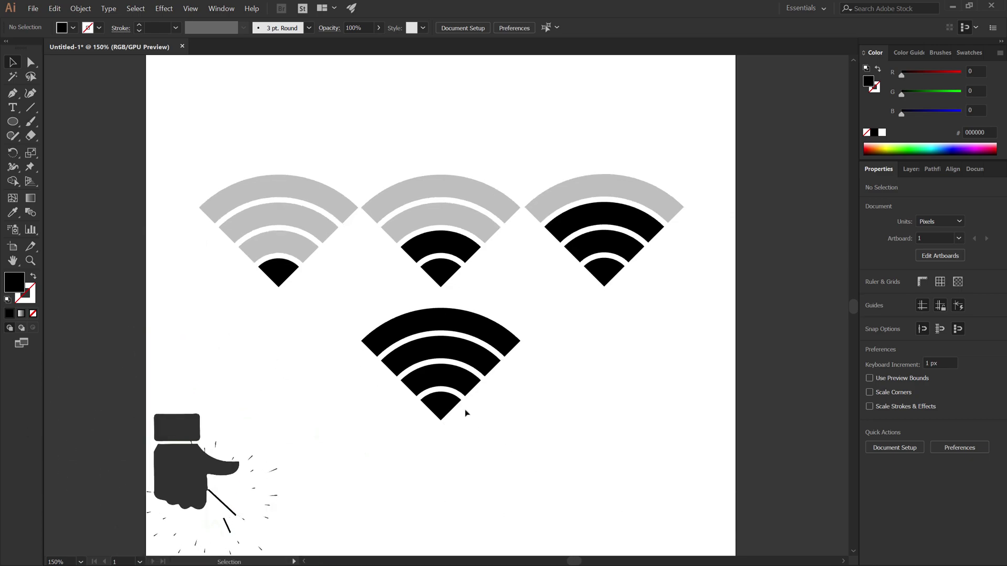
{"action": "scroll", "coordinate": [464, 395], "scroll_direction": "up", "scroll_amount": 3, "text": "alt"}
{"action": "scroll", "coordinate": [551, 424], "scroll_direction": "down", "scroll_amount": 3}
{"action": "scroll", "coordinate": [557, 404], "scroll_direction": "left", "scroll_amount": 2}
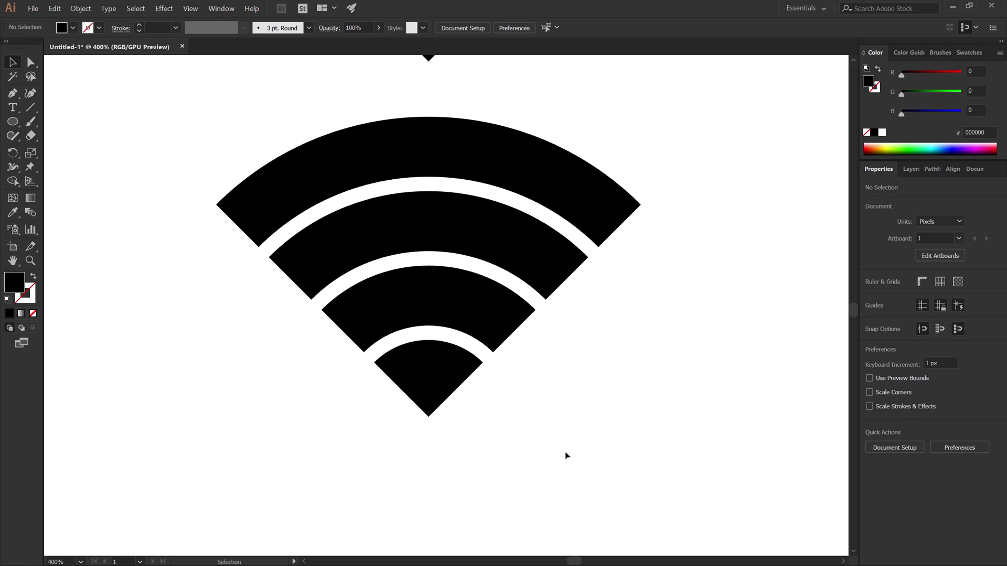